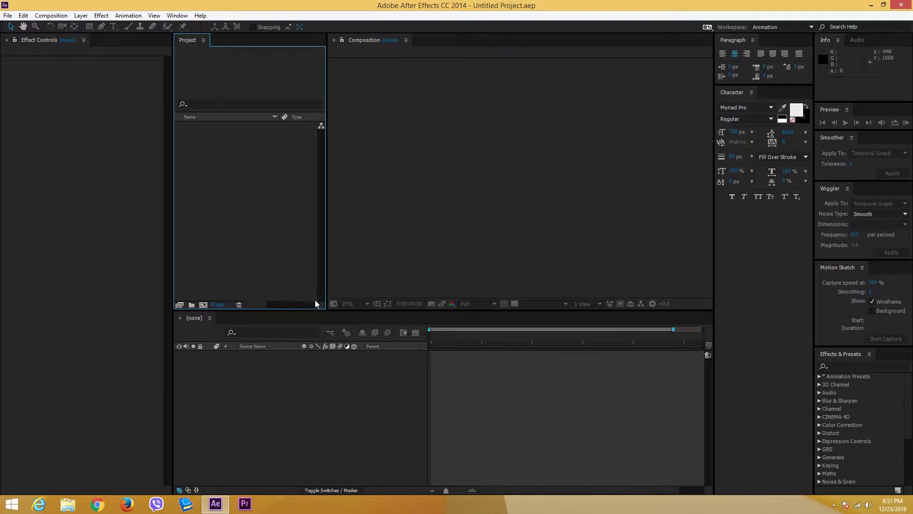
Create a new composition with the HDTV 1080 25 preset, a duration of 0:00:04:00 and a white background
{"action": "right_click", "coordinate": [245, 170]}
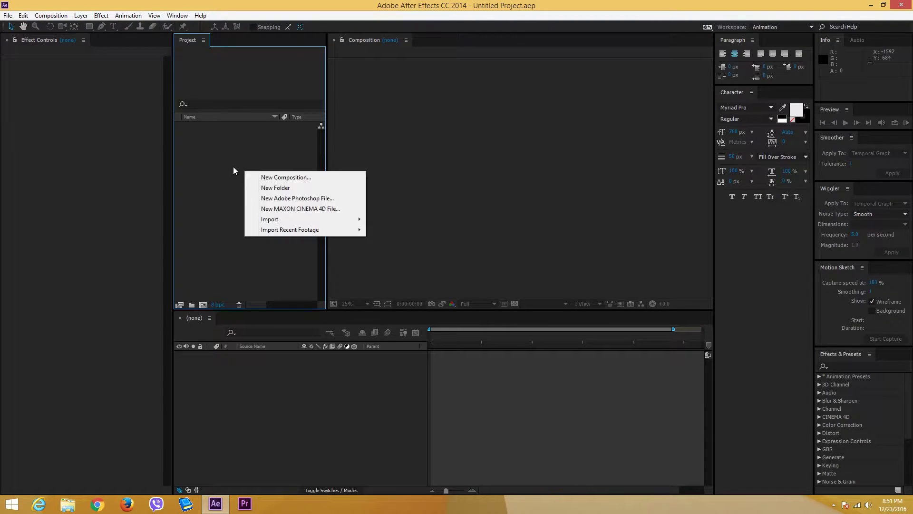
{"action": "left_click", "coordinate": [284, 177]}
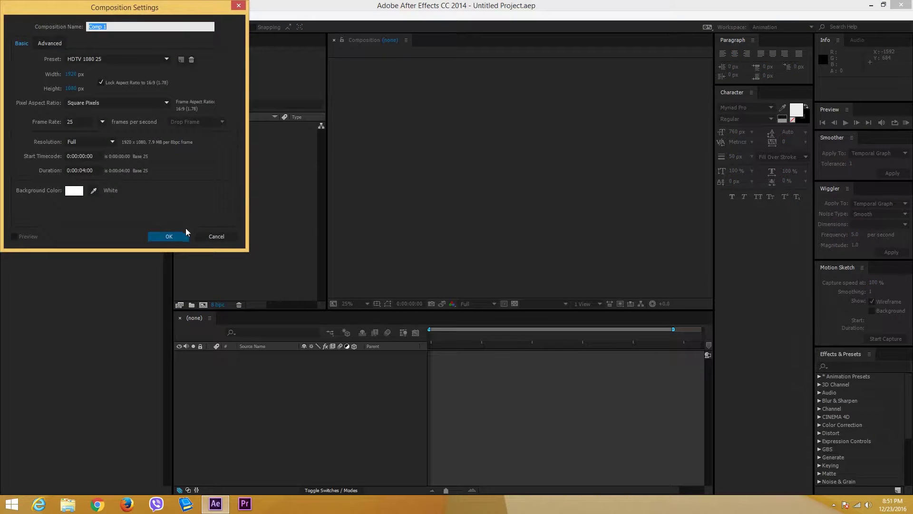
{"action": "left_click", "coordinate": [173, 236]}
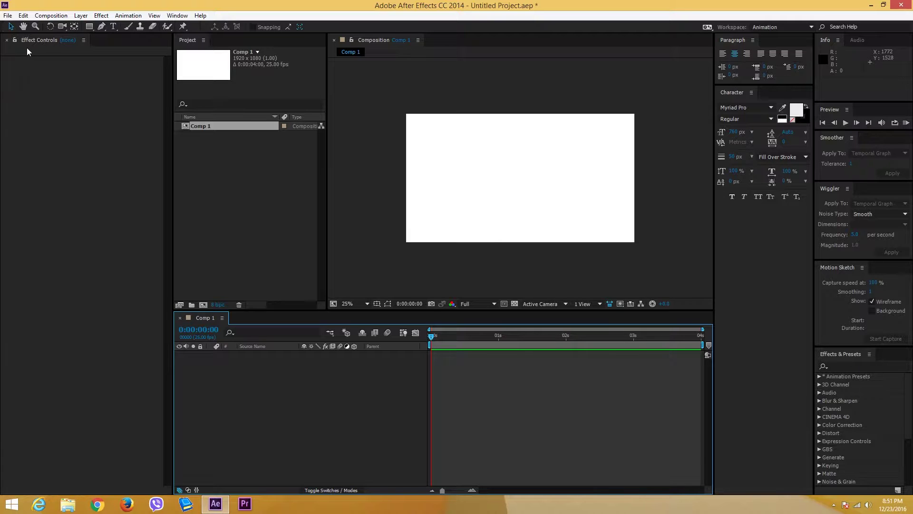
{"action": "left_click", "coordinate": [177, 17]}
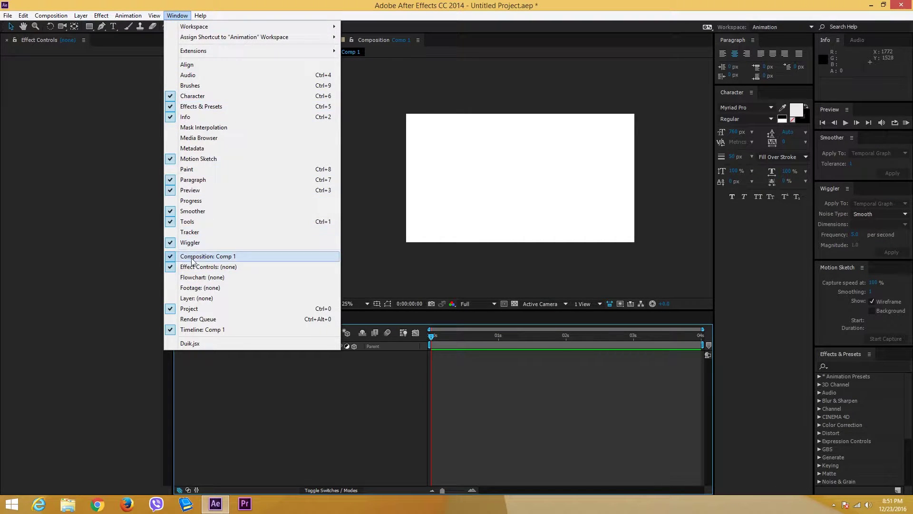
{"action": "left_click", "coordinate": [685, 413]}
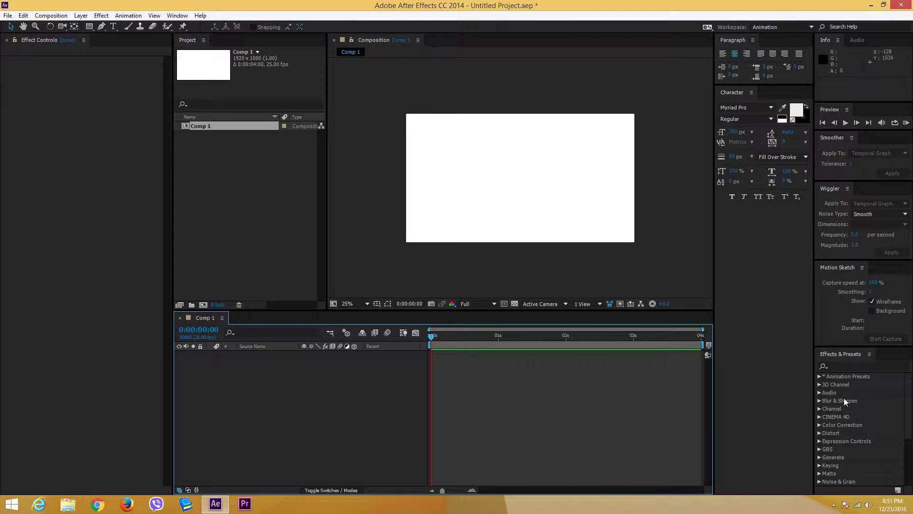
Find the Text category among the effects and expand it to show its effects
{"action": "scroll", "coordinate": [847, 429], "scroll_direction": "down", "scroll_amount": 4}
{"action": "scroll", "coordinate": [847, 442], "scroll_direction": "up", "scroll_amount": 4}
{"action": "scroll", "coordinate": [832, 398], "scroll_direction": "down", "scroll_amount": 3}
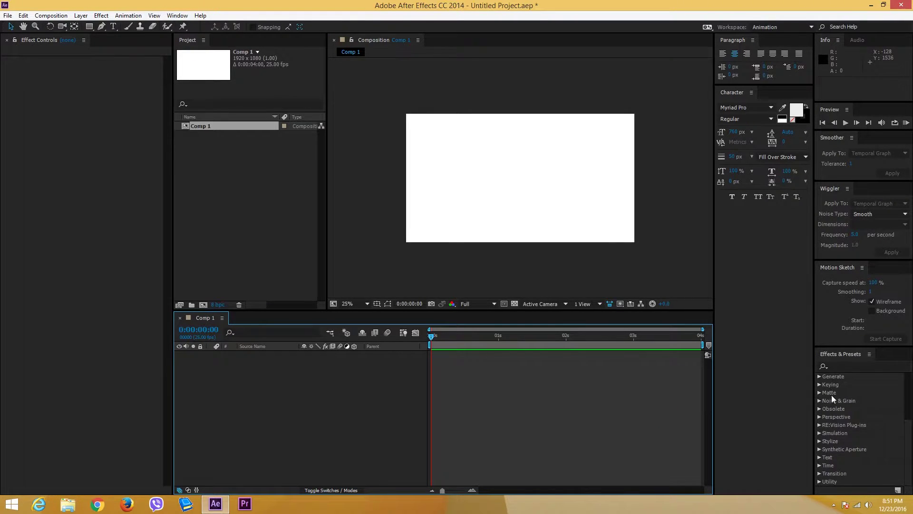
{"action": "left_click", "coordinate": [820, 457]}
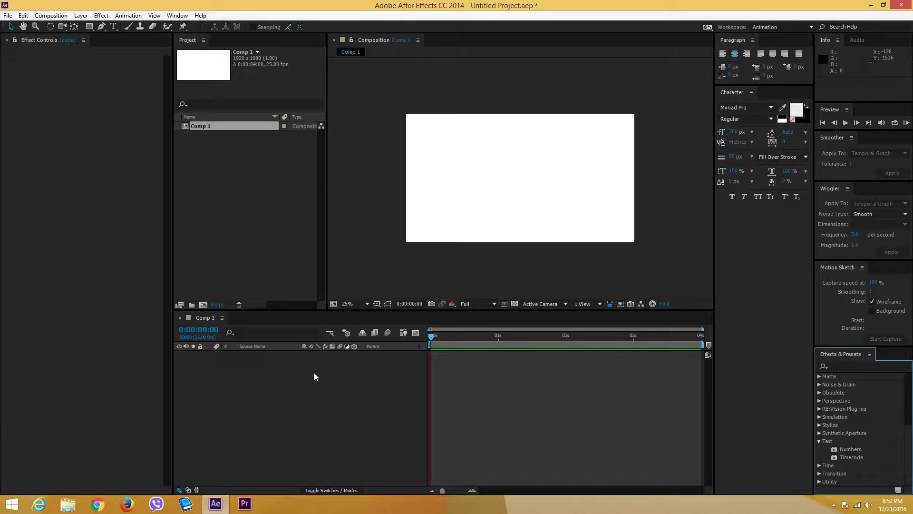
Add a new dark gray solid layer at the full composition size to Comp 1
{"action": "right_click", "coordinate": [265, 370]}
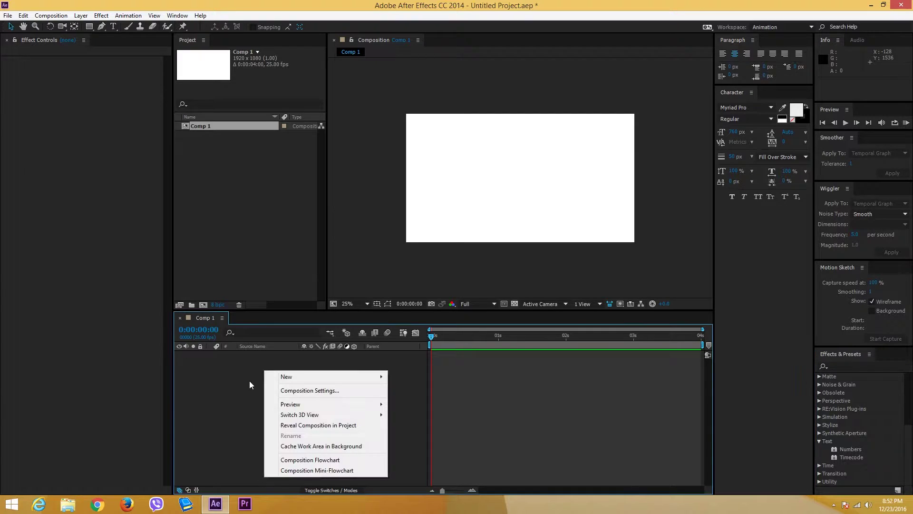
{"action": "mouse_move", "coordinate": [312, 378]}
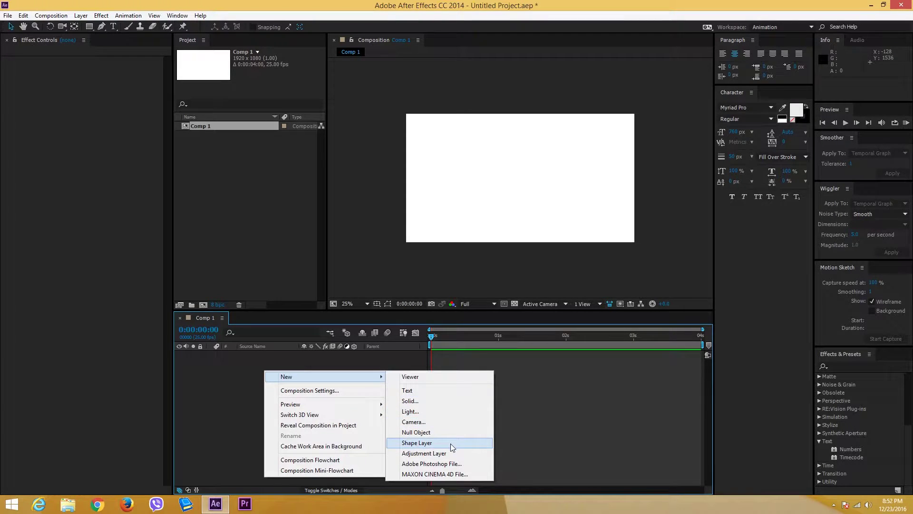
{"action": "left_click", "coordinate": [429, 401]}
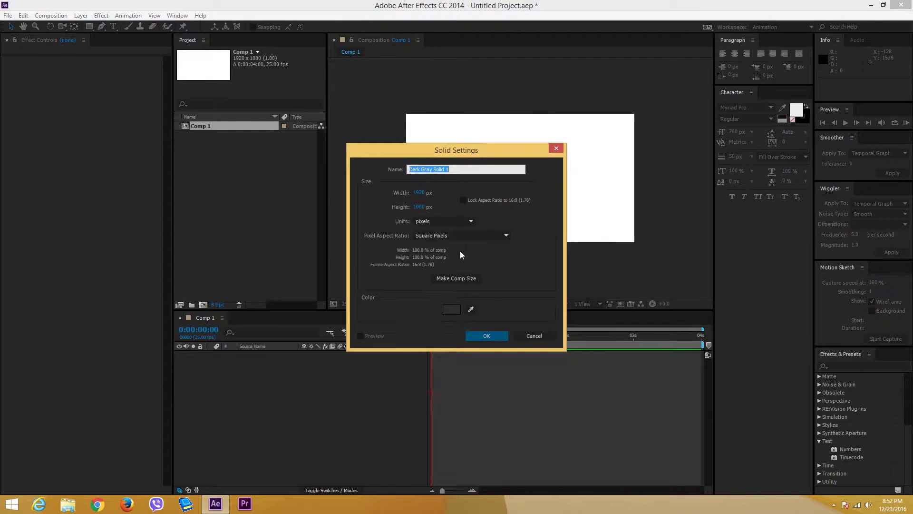
{"action": "left_click", "coordinate": [486, 335]}
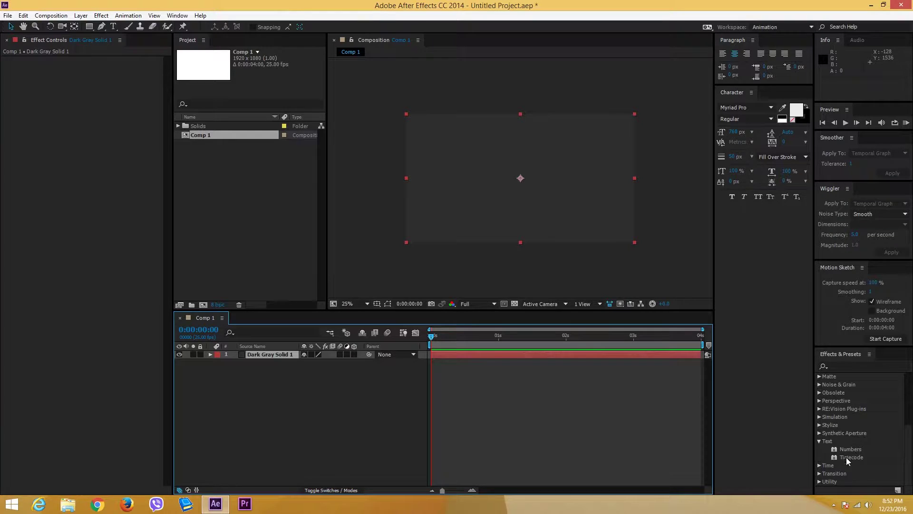
Apply the Numbers effect to the dark gray solid with Left alignment and place the number in the frame's upper-left area
{"action": "left_click_drag", "start_coordinate": [847, 450], "coordinate": [268, 355]}
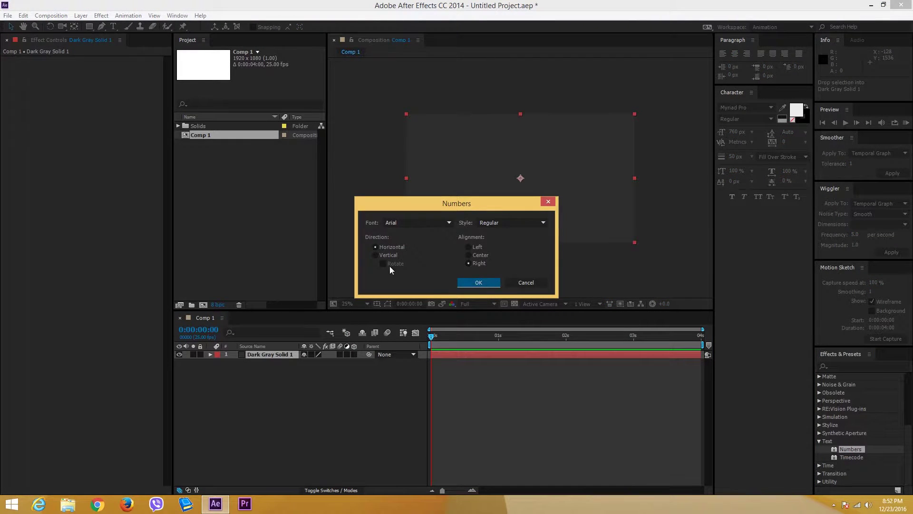
{"action": "left_click", "coordinate": [469, 248]}
{"action": "left_click", "coordinate": [479, 282]}
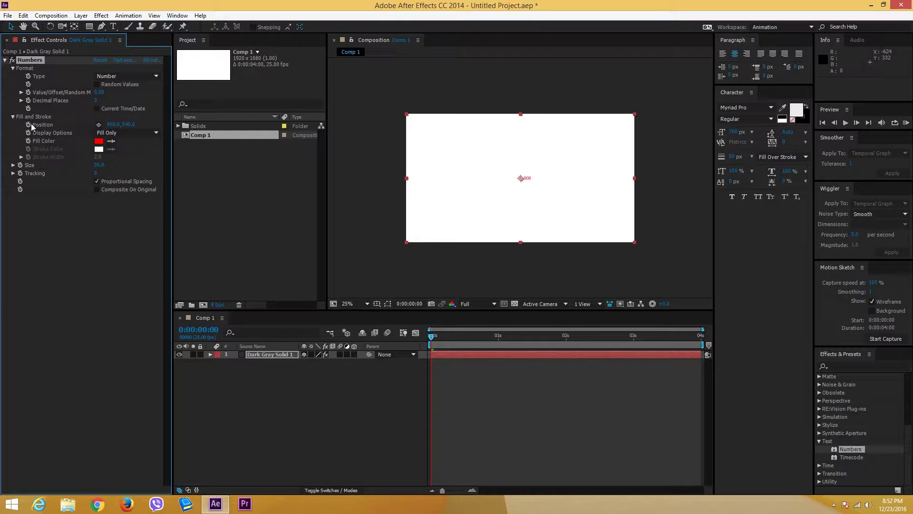
{"action": "left_click", "coordinate": [99, 125]}
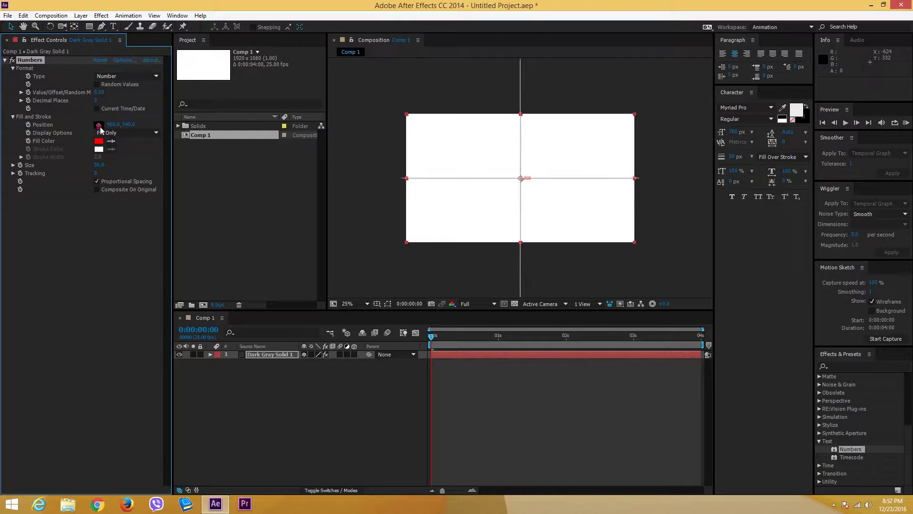
{"action": "left_click", "coordinate": [449, 162]}
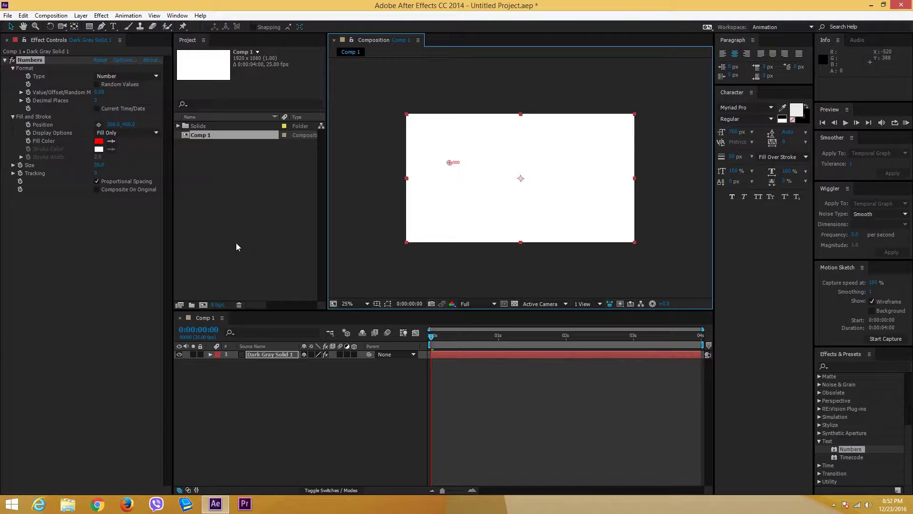
Remove the Numbers effect from the dark gray solid
{"action": "left_click", "coordinate": [37, 62]}
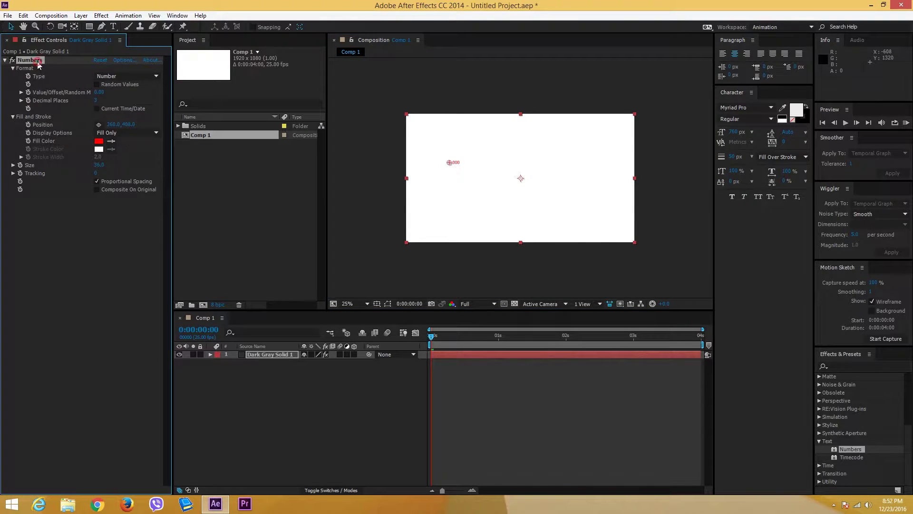
{"action": "key", "text": "Delete"}
Apply the Timecode effect to the dark gray solid, check its display formats, and remove the effect again
{"action": "left_click_drag", "start_coordinate": [846, 457], "coordinate": [250, 354]}
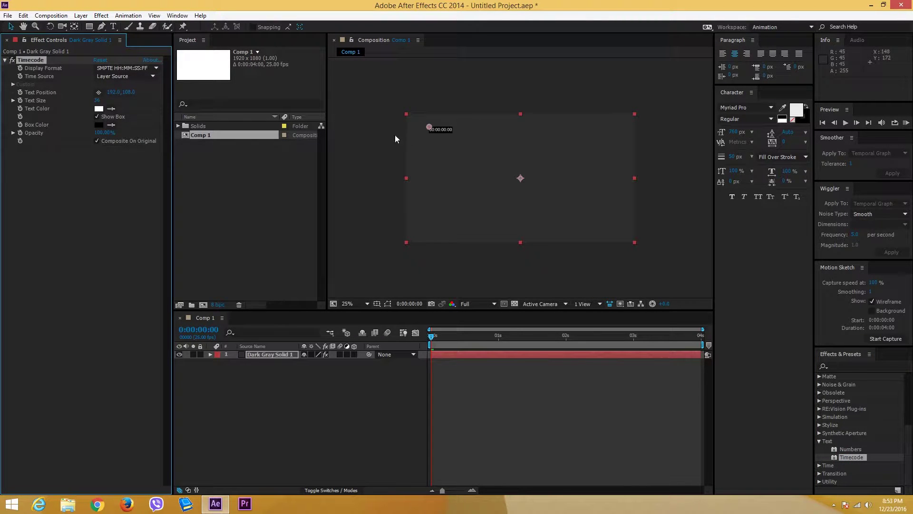
{"action": "left_click", "coordinate": [116, 70]}
{"action": "left_click", "coordinate": [75, 174]}
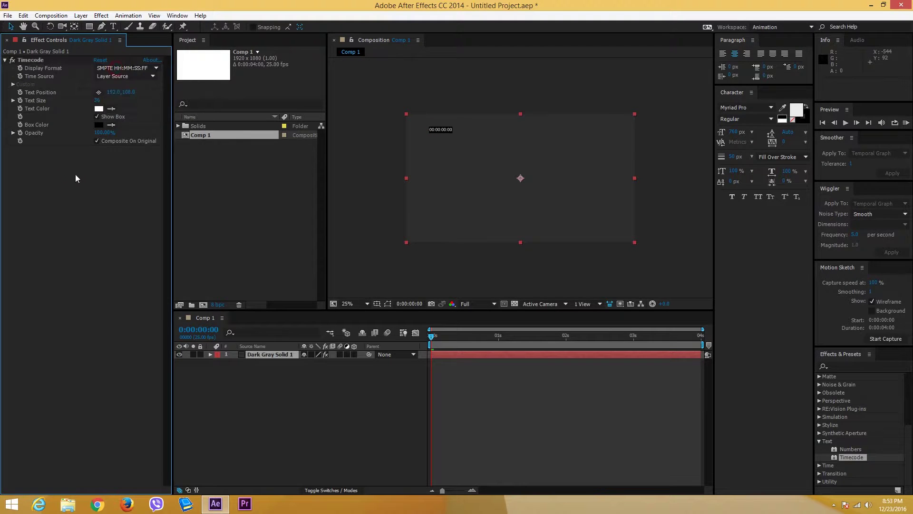
{"action": "left_click", "coordinate": [35, 60]}
{"action": "key", "text": "Delete"}
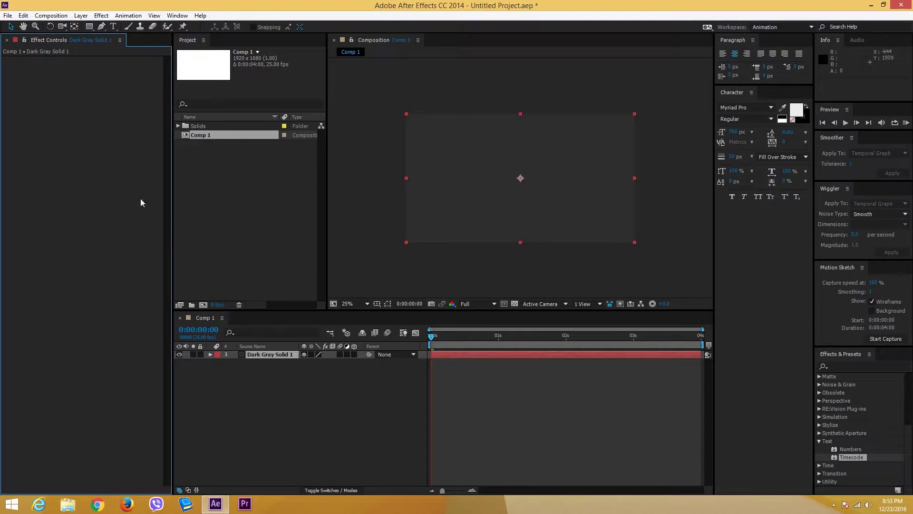
{"action": "left_click_drag", "start_coordinate": [850, 449], "coordinate": [476, 354]}
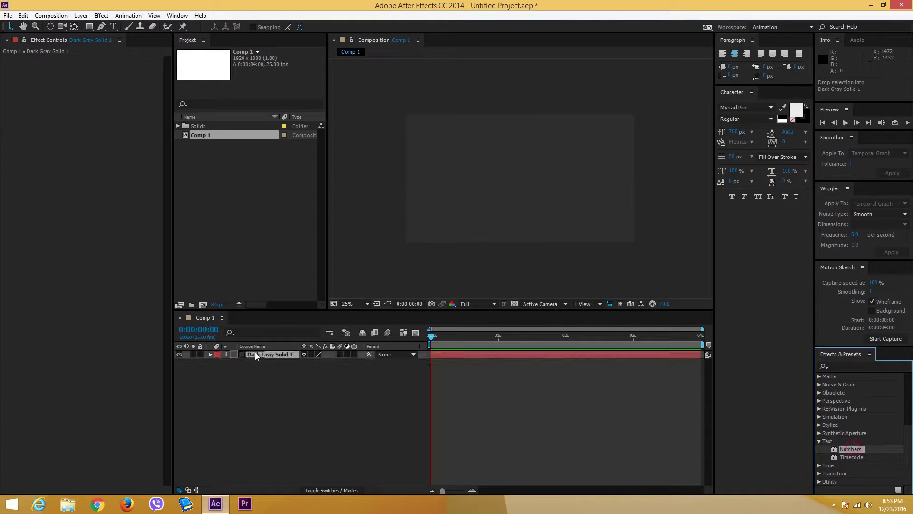
{"action": "left_click", "coordinate": [476, 281]}
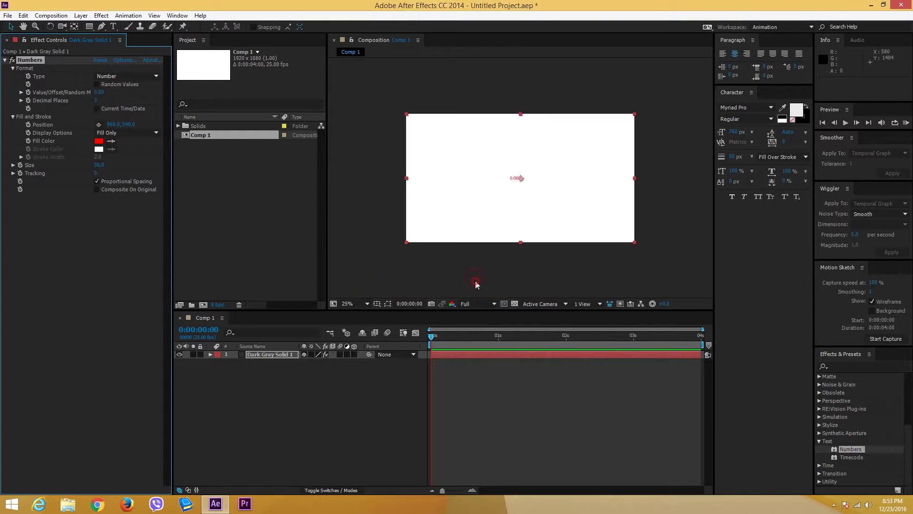
{"action": "key", "text": "Delete"}
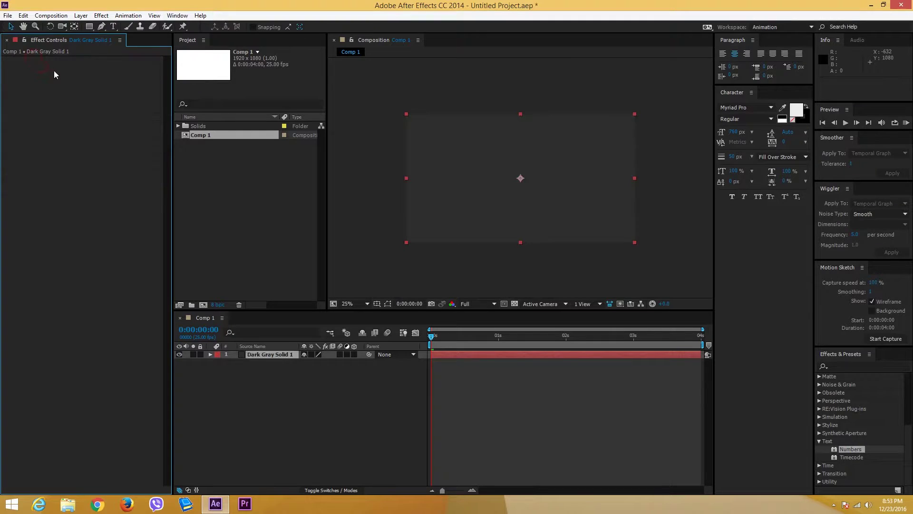
Apply the Numbers effect to the dark gray solid, entering "My" to choose its font and keeping the other options
{"action": "left_click_drag", "start_coordinate": [844, 451], "coordinate": [291, 355]}
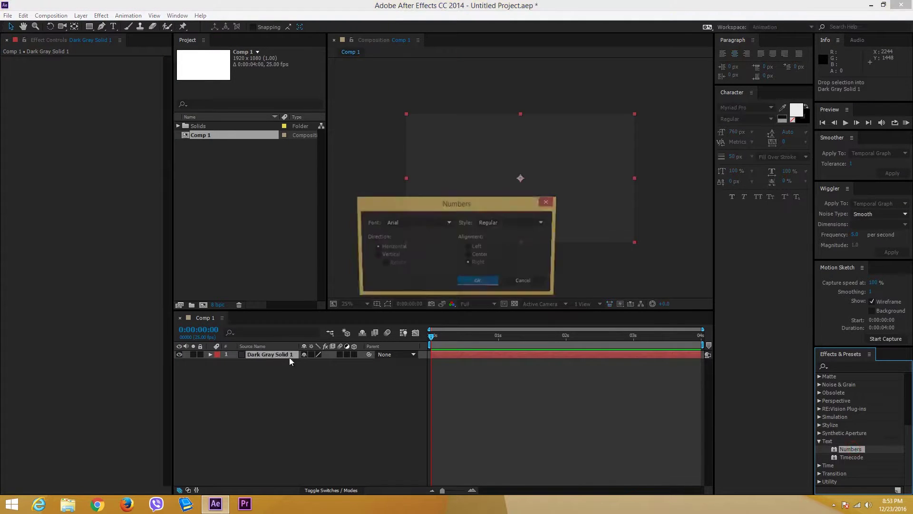
{"action": "left_click", "coordinate": [401, 226]}
{"action": "left_click", "coordinate": [432, 222]}
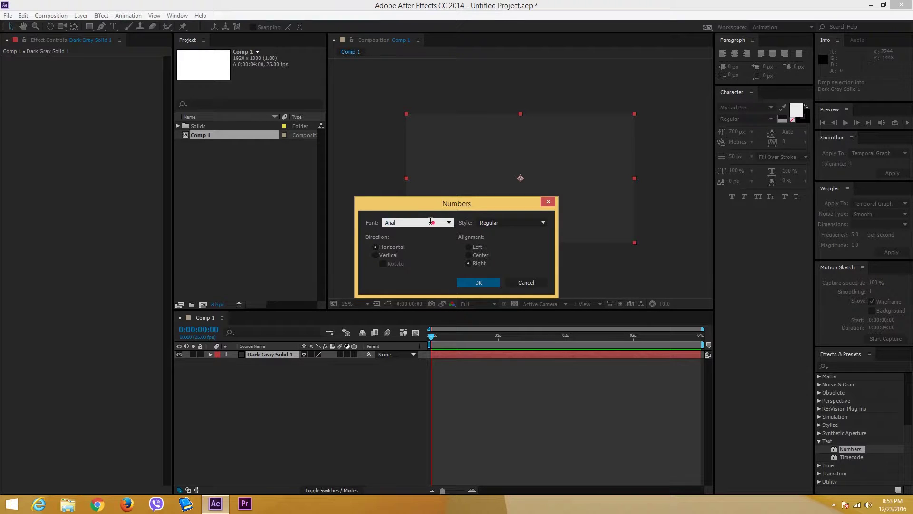
{"action": "double_click", "coordinate": [417, 223]}
{"action": "type", "text": "My"}
{"action": "key", "text": "Return"}
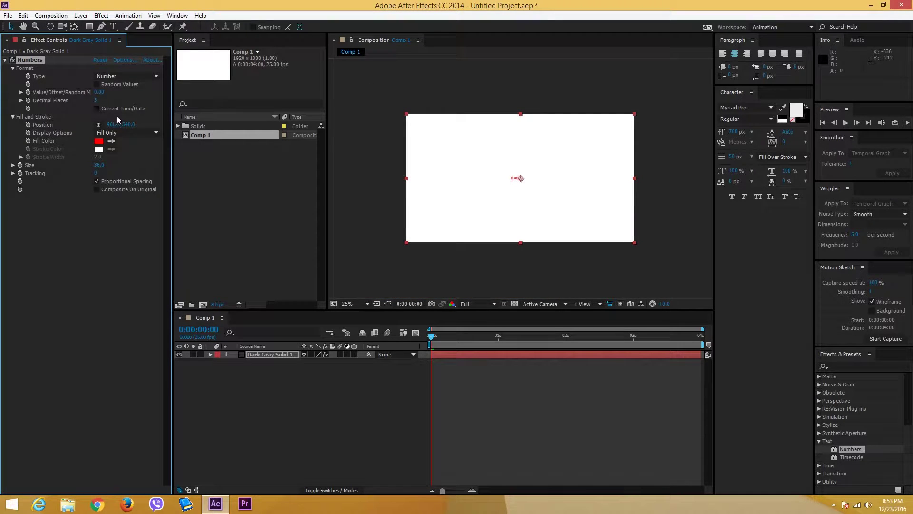
Enlarge the number to a size of about 236 and set its decimal places to 0
{"action": "left_click", "coordinate": [13, 165]}
{"action": "left_click", "coordinate": [13, 165]}
{"action": "left_click_drag", "start_coordinate": [99, 168], "coordinate": [188, 154]}
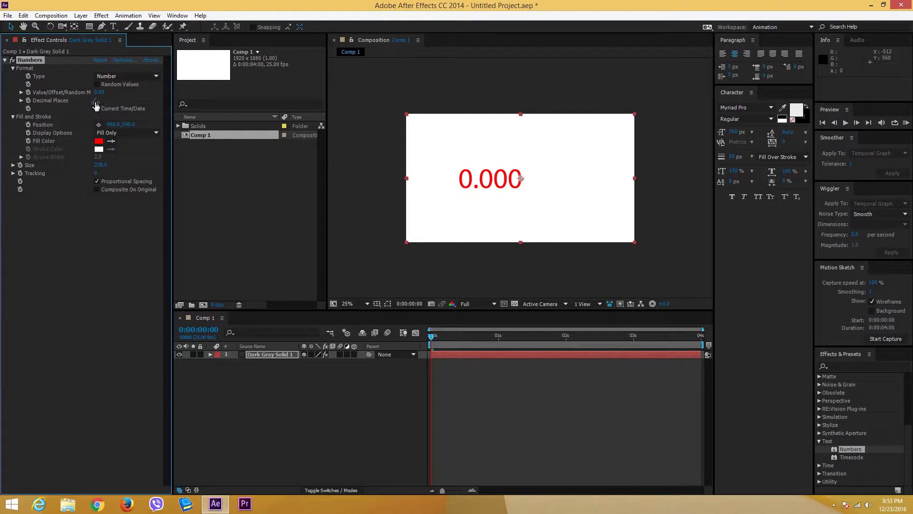
{"action": "left_click_drag", "start_coordinate": [97, 105], "coordinate": [78, 103]}
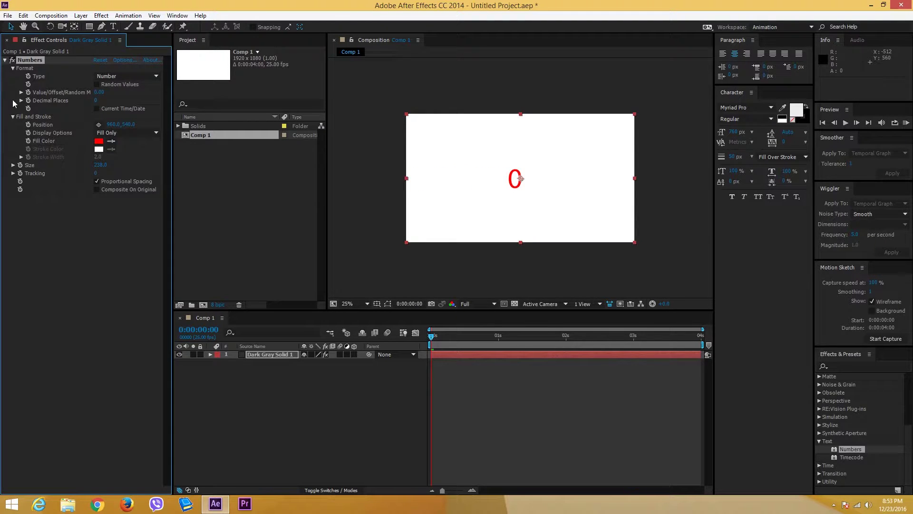
Try the Number [Leading Zeros] and Timecode [30] types for the Numbers effect and scrub through the timeline to check the display
{"action": "left_click", "coordinate": [106, 76]}
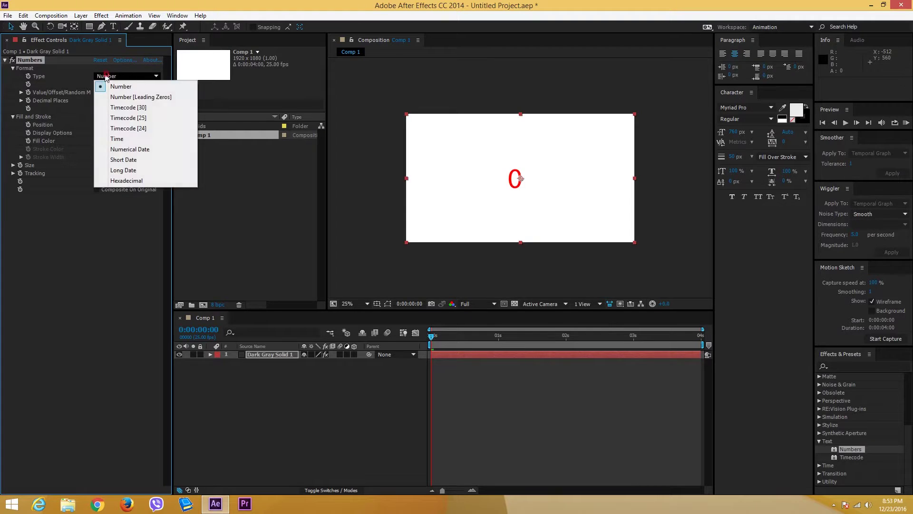
{"action": "left_click", "coordinate": [133, 99]}
{"action": "left_click", "coordinate": [123, 76]}
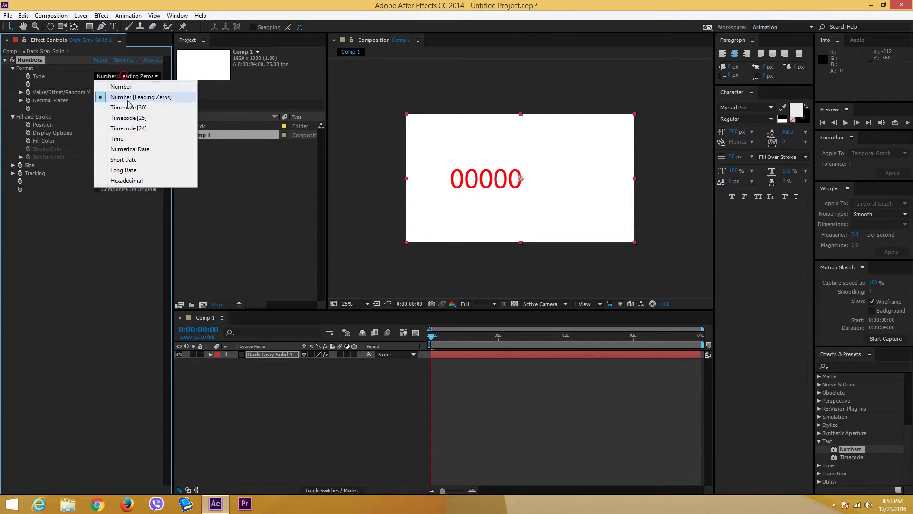
{"action": "left_click", "coordinate": [129, 107]}
{"action": "left_click", "coordinate": [126, 77]}
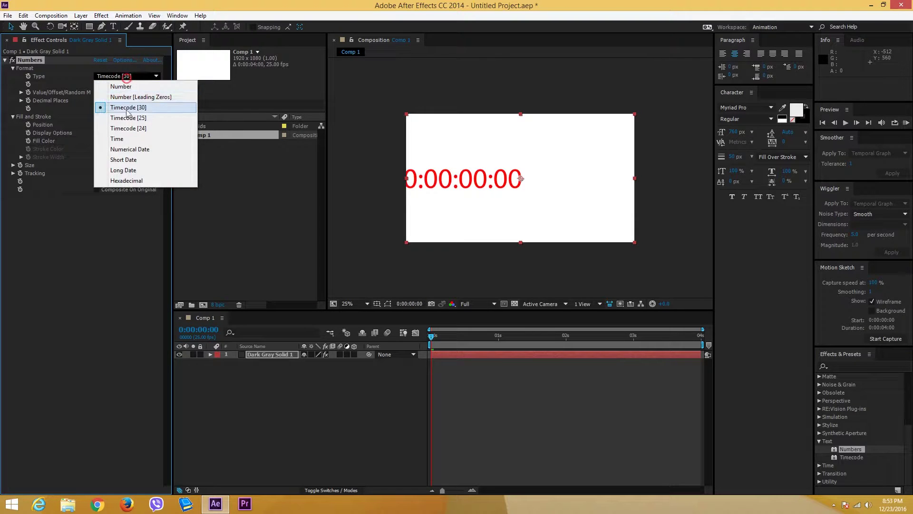
{"action": "left_click", "coordinate": [458, 335]}
{"action": "left_click_drag", "start_coordinate": [458, 336], "coordinate": [362, 338]}
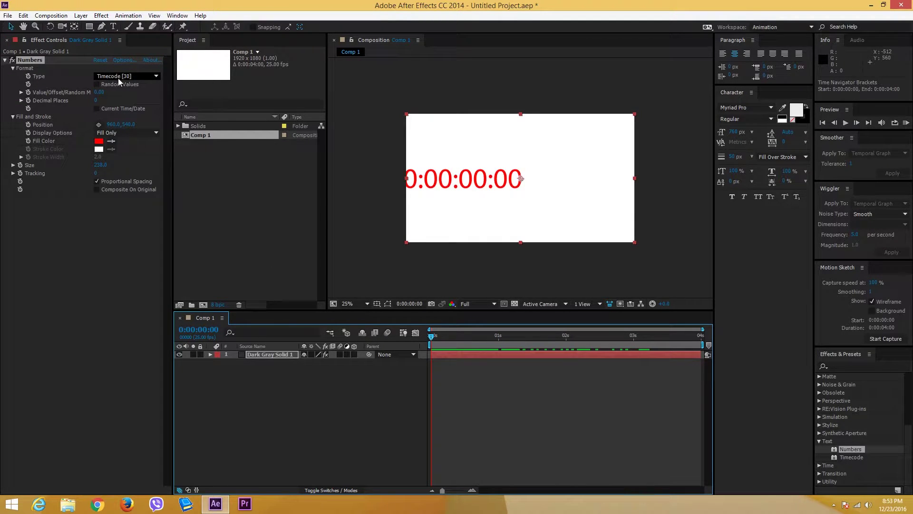
Set the Numbers effect's type to Time and scrub through the start of the timeline to check it
{"action": "left_click", "coordinate": [130, 76]}
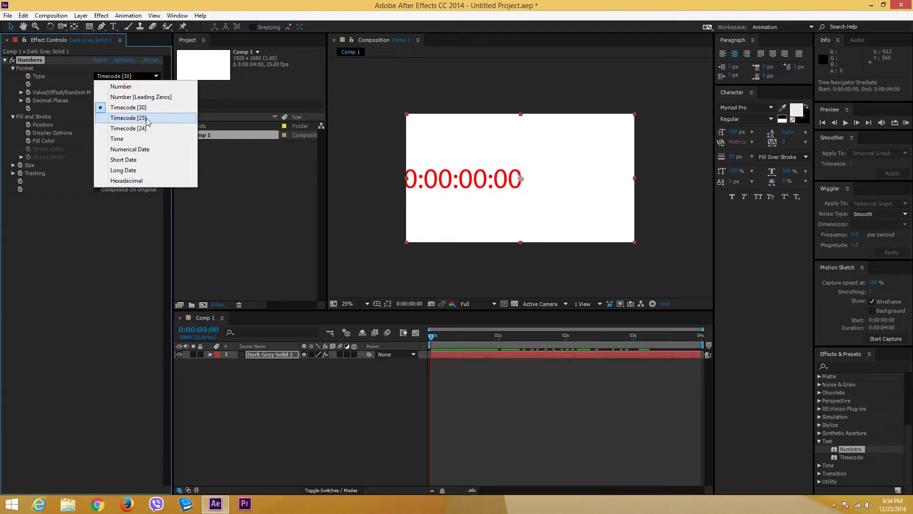
{"action": "left_click", "coordinate": [139, 141]}
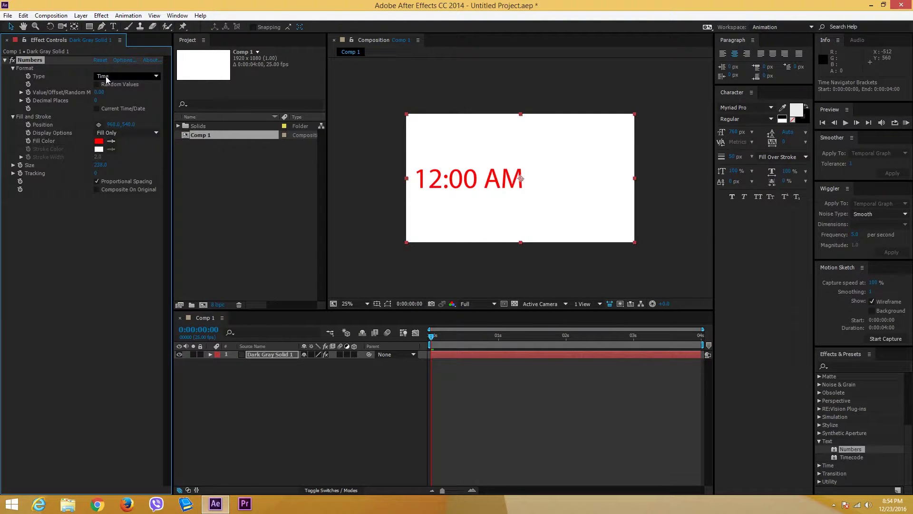
{"action": "left_click_drag", "start_coordinate": [445, 343], "coordinate": [352, 338]}
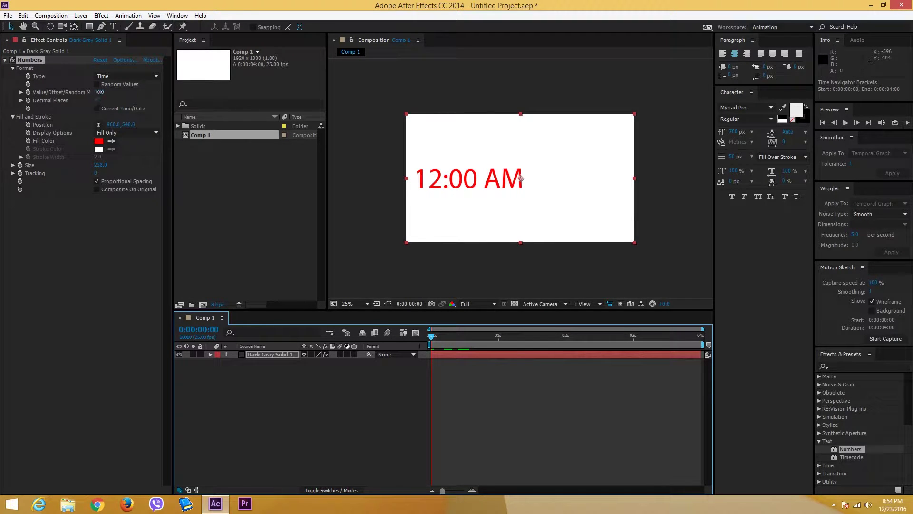
Try the Hexadecimal type for the Numbers effect and set its type back to Number
{"action": "mouse_move", "coordinate": [99, 93]}
{"action": "left_mouse_down"}
{"action": "mouse_move", "coordinate": [105, 96]}
{"action": "mouse_move", "coordinate": [97, 95]}
{"action": "left_mouse_up"}
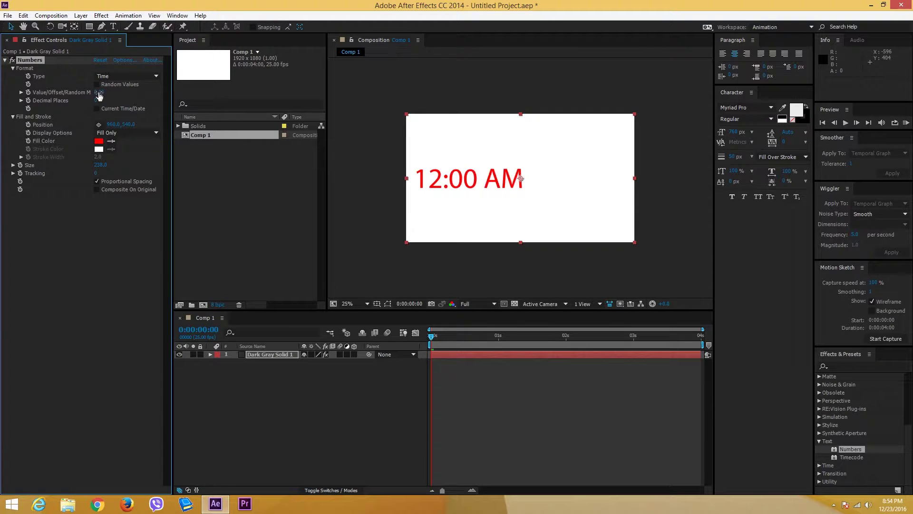
{"action": "left_click", "coordinate": [127, 78]}
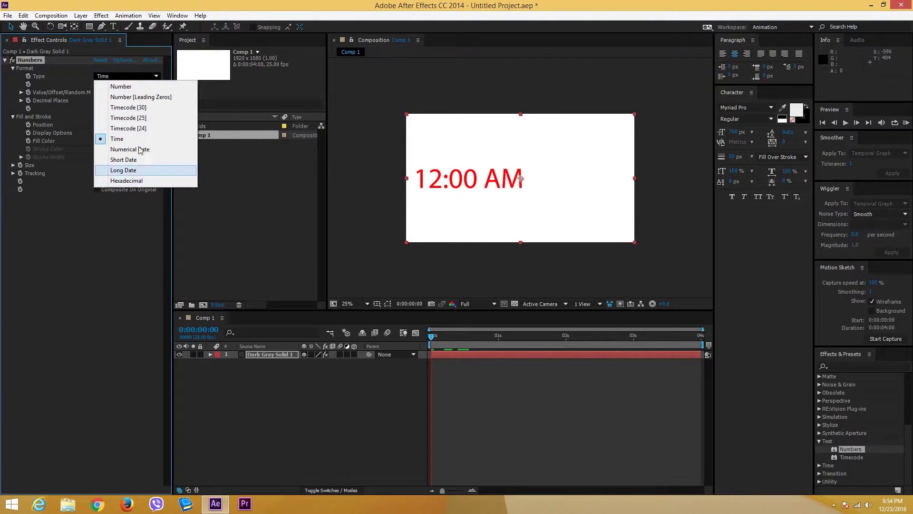
{"action": "left_click", "coordinate": [134, 183]}
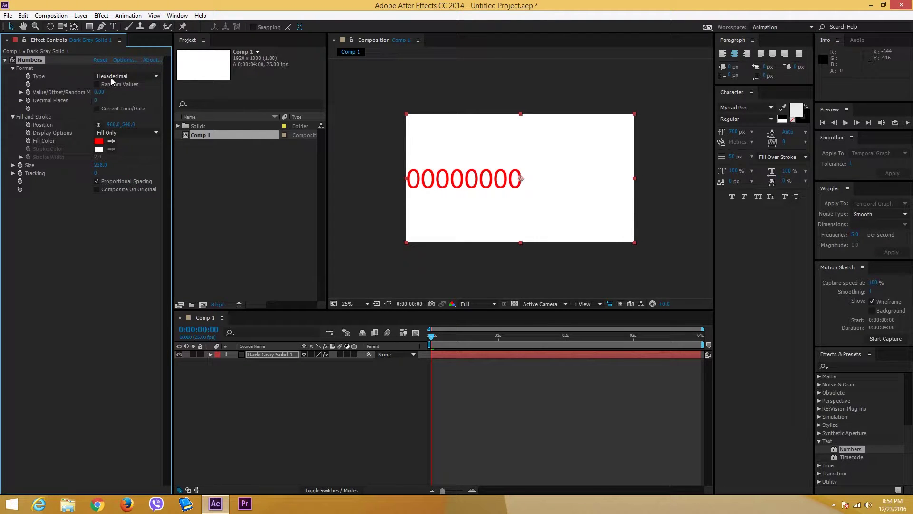
{"action": "left_click", "coordinate": [126, 76]}
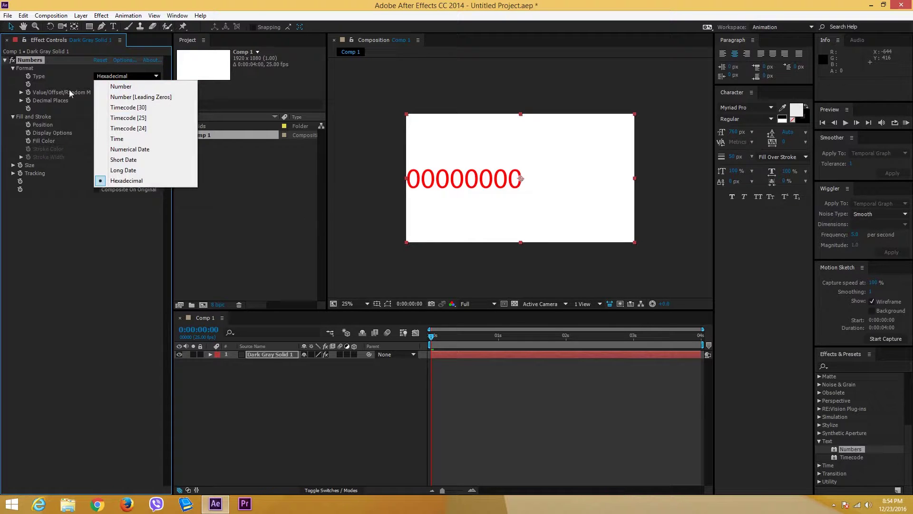
{"action": "left_click", "coordinate": [121, 86]}
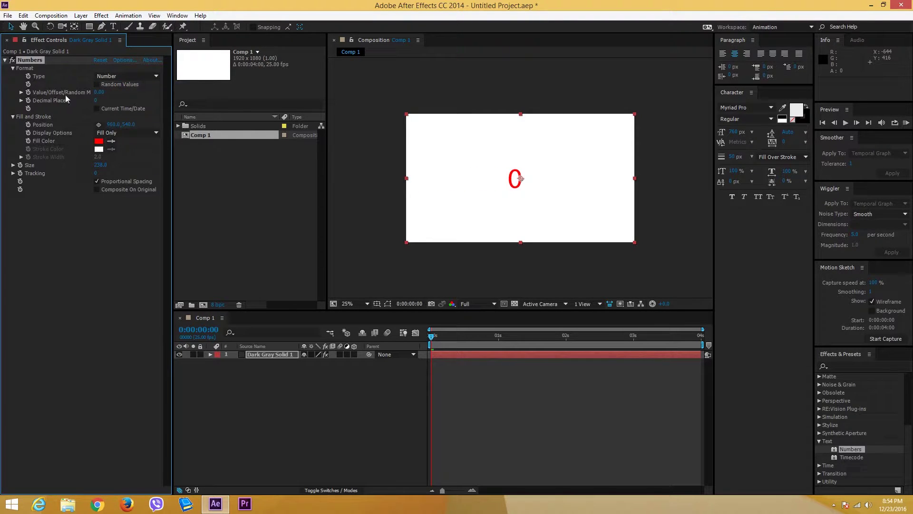
Try a value of 264 for the number and test the Random Values option while scrubbing the timeline
{"action": "left_click", "coordinate": [21, 92]}
{"action": "left_click_drag", "start_coordinate": [95, 107], "coordinate": [111, 107]}
{"action": "key", "text": "space"}
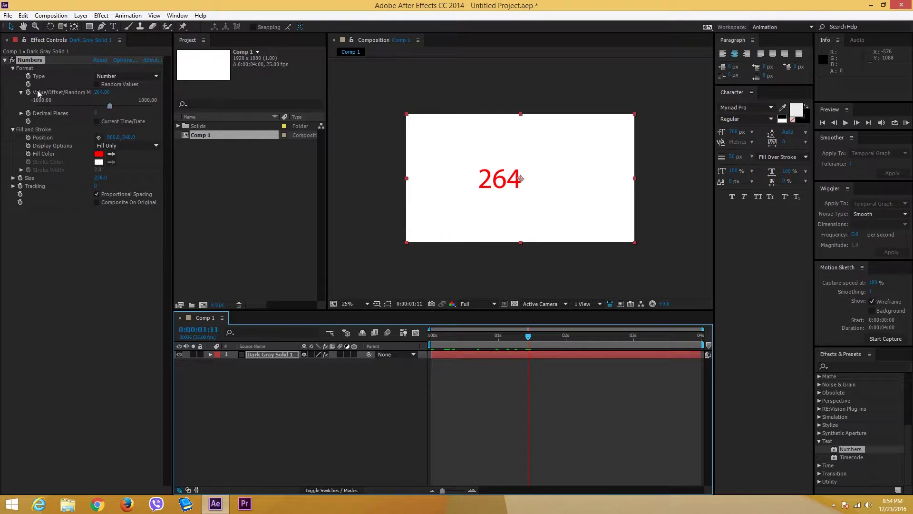
{"action": "left_click", "coordinate": [97, 84]}
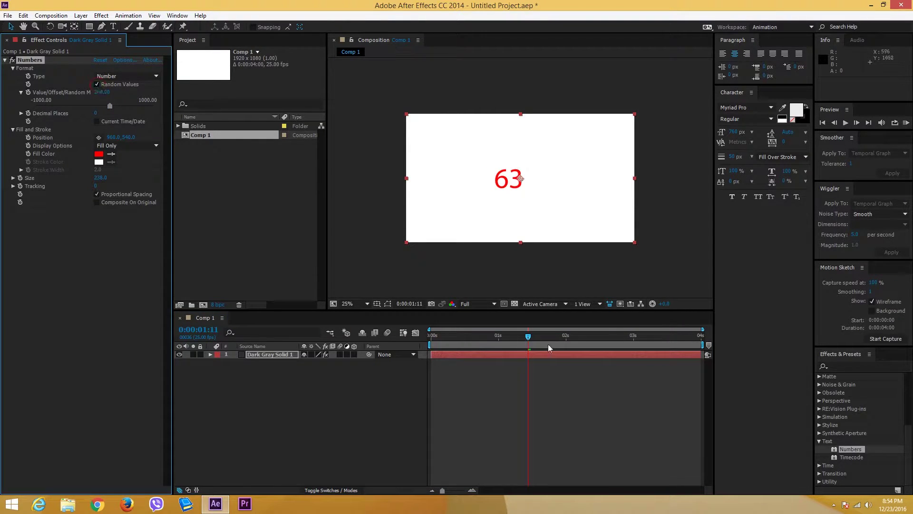
{"action": "mouse_move", "coordinate": [526, 336]}
{"action": "left_mouse_down"}
{"action": "mouse_move", "coordinate": [563, 336]}
{"action": "mouse_move", "coordinate": [526, 339]}
{"action": "left_mouse_up"}
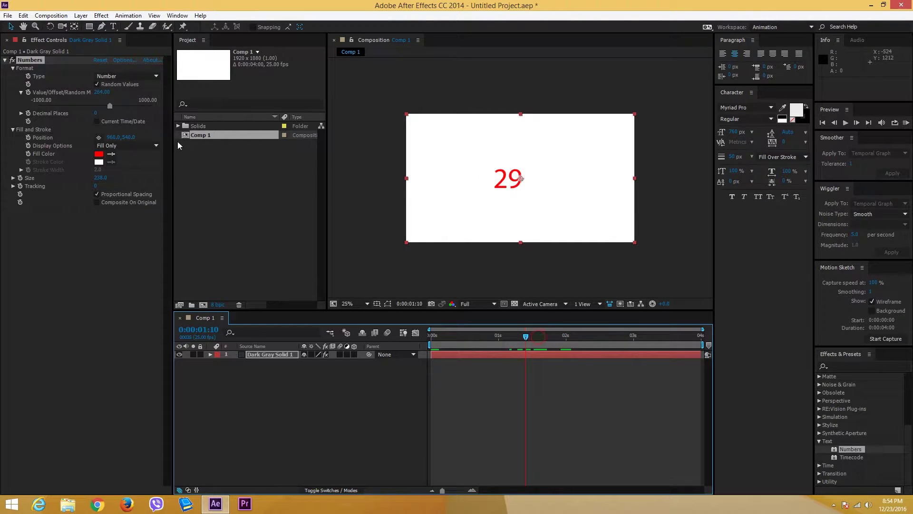
{"action": "left_click", "coordinate": [98, 84]}
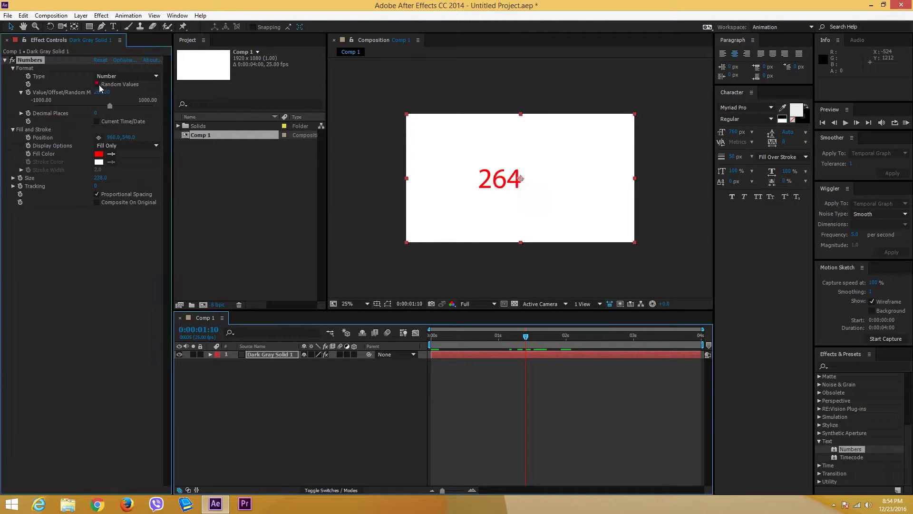
Lower the Value/Offset/Random Max of the Numbers effect, finishing at 0
{"action": "left_click_drag", "start_coordinate": [109, 106], "coordinate": [96, 105]}
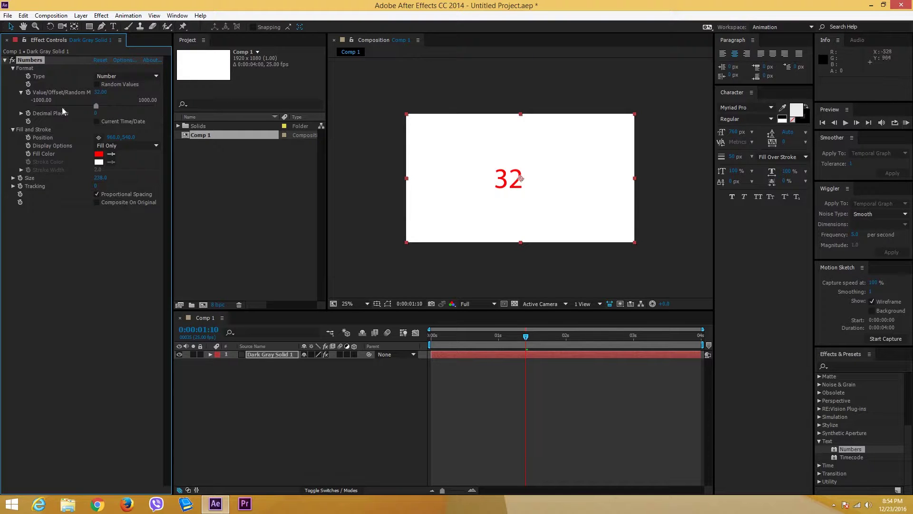
{"action": "left_click", "coordinate": [99, 92]}
{"action": "type", "text": "0"}
{"action": "key", "text": "Return"}
Try the Stroke Only display option with a black stroke color and a wider stroke, and return to the start of the timeline
{"action": "left_click", "coordinate": [119, 149]}
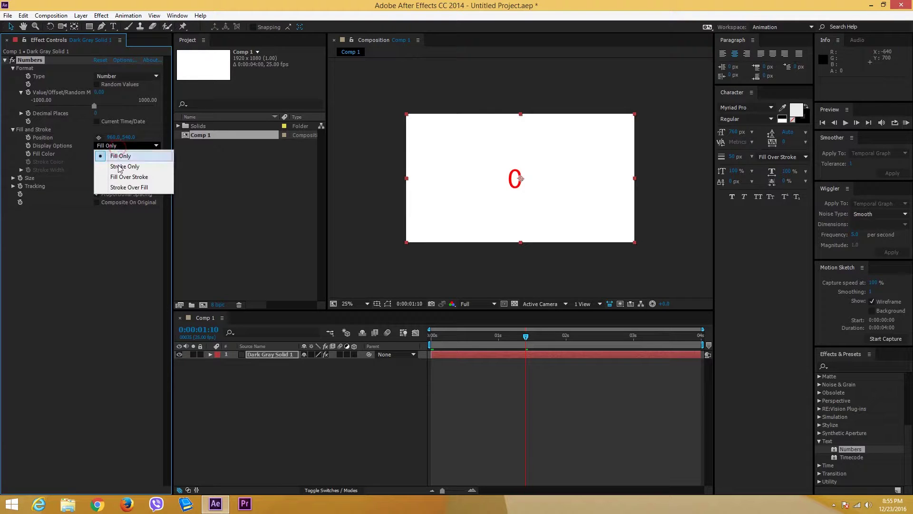
{"action": "left_click", "coordinate": [119, 161]}
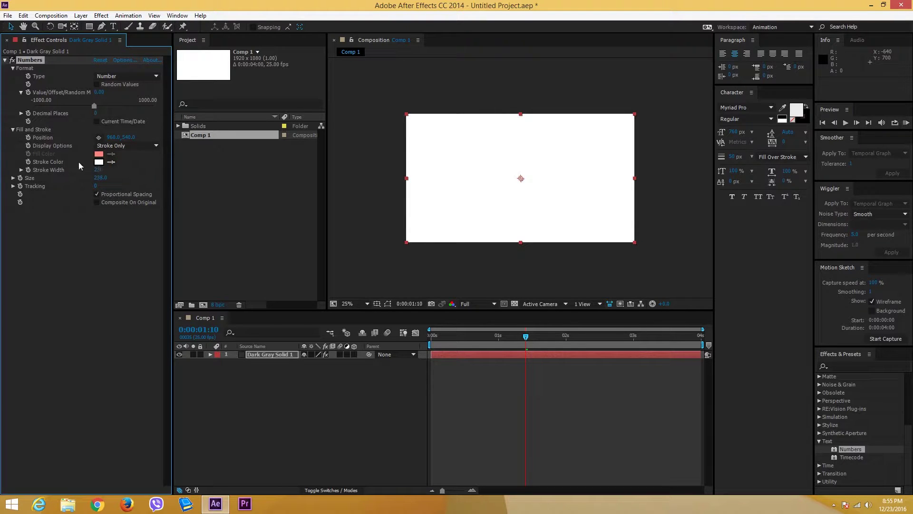
{"action": "left_click", "coordinate": [98, 163]}
{"action": "left_click_drag", "start_coordinate": [94, 114], "coordinate": [29, 145]}
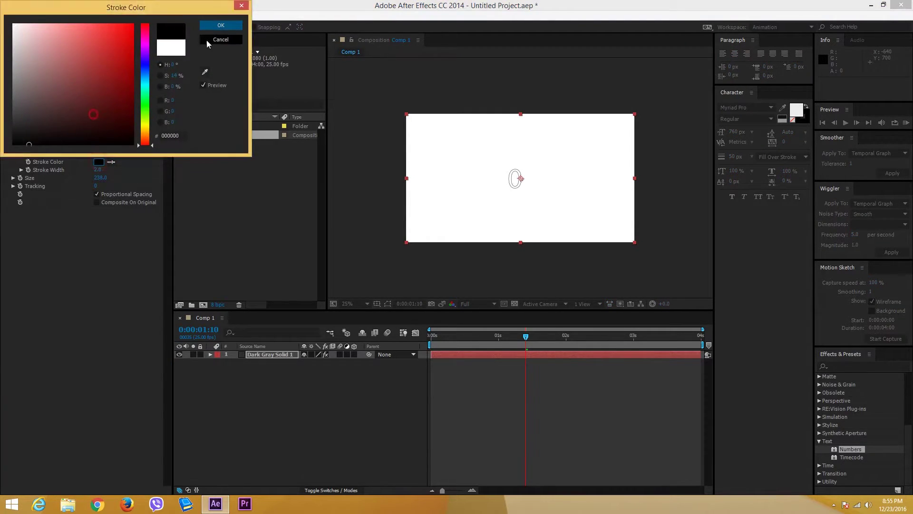
{"action": "left_click", "coordinate": [215, 26]}
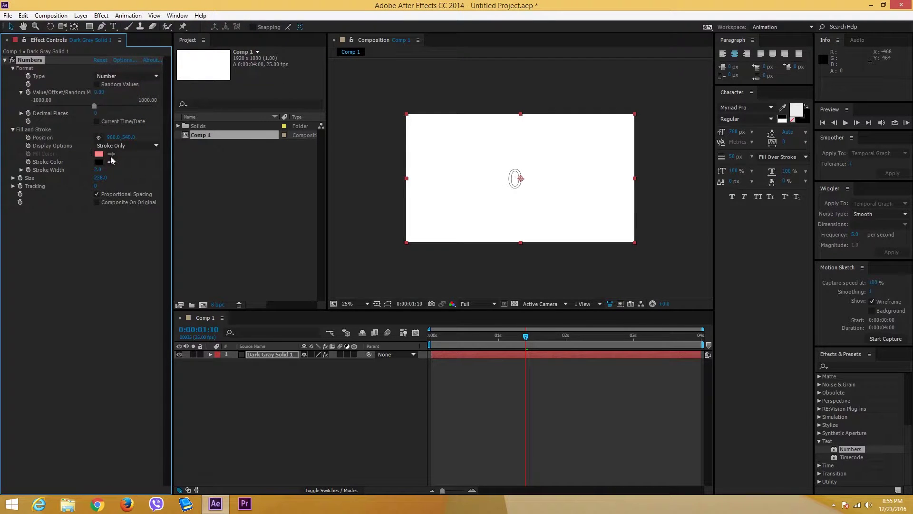
{"action": "left_click_drag", "start_coordinate": [98, 169], "coordinate": [131, 171]}
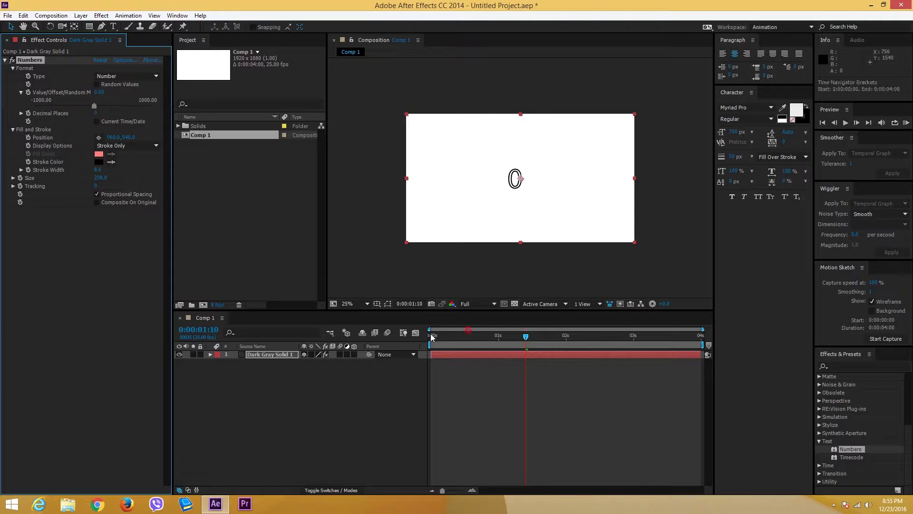
{"action": "left_click_drag", "start_coordinate": [468, 330], "coordinate": [431, 341]}
Set the number's display option to Fill Over Stroke and its fill color to a dark blue
{"action": "left_click", "coordinate": [104, 147]}
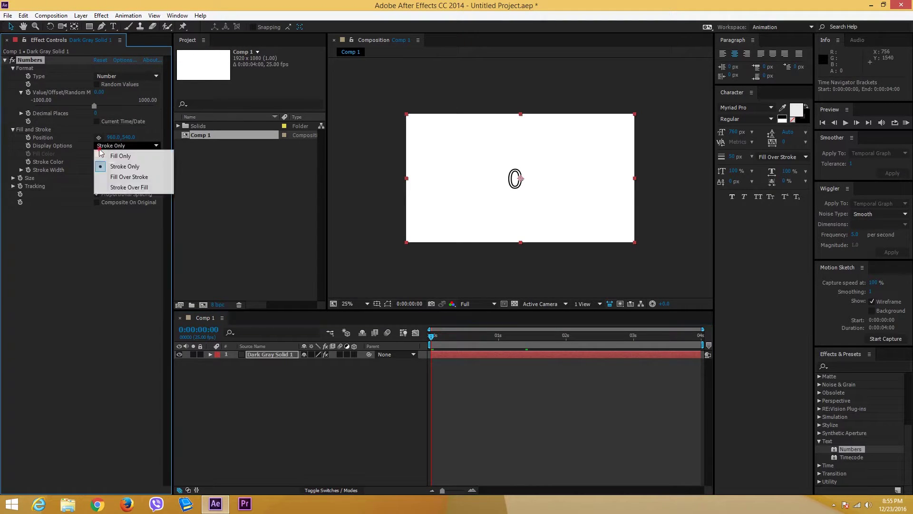
{"action": "left_click", "coordinate": [103, 146]}
{"action": "left_click", "coordinate": [110, 138]}
{"action": "left_click", "coordinate": [99, 154]}
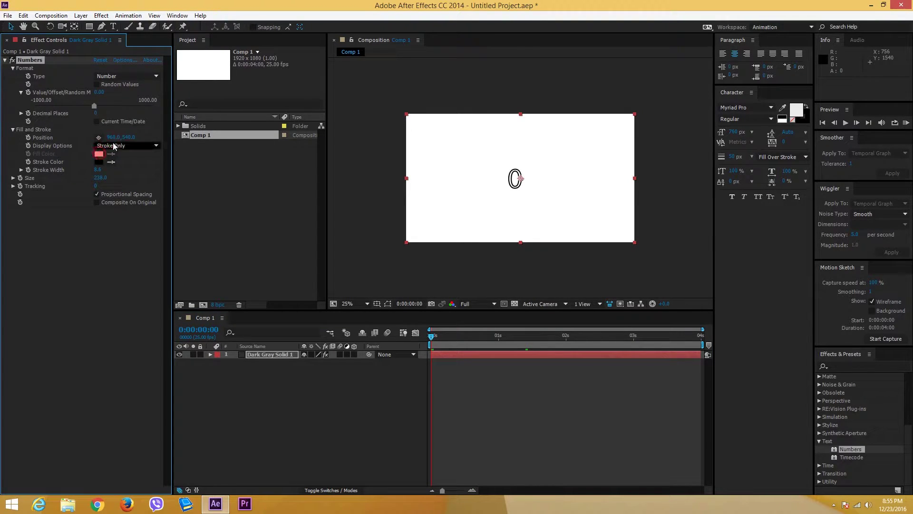
{"action": "left_click", "coordinate": [116, 145]}
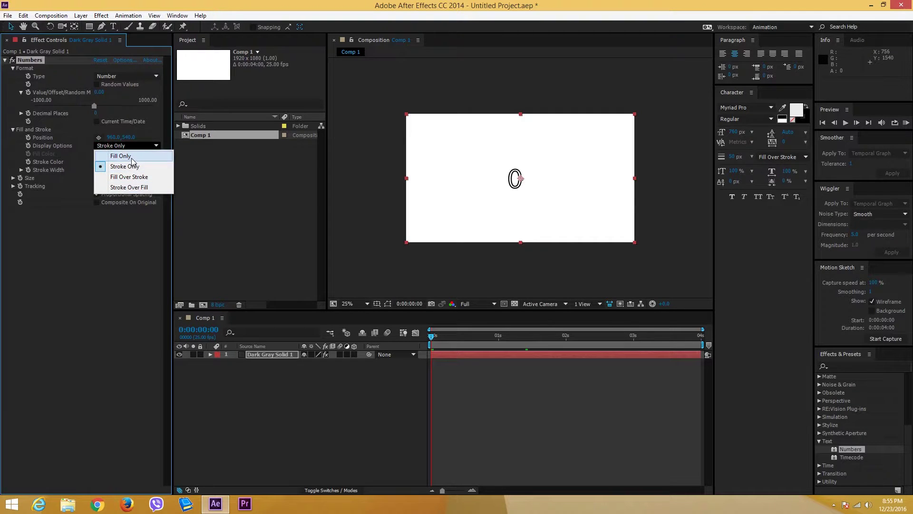
{"action": "left_click", "coordinate": [134, 176]}
{"action": "left_click", "coordinate": [99, 154]}
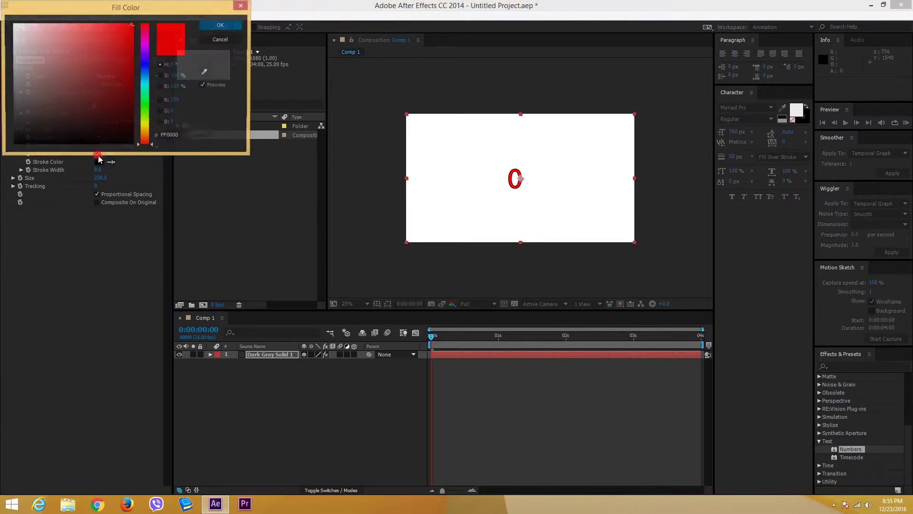
{"action": "left_click", "coordinate": [123, 57]}
{"action": "left_click", "coordinate": [145, 60]}
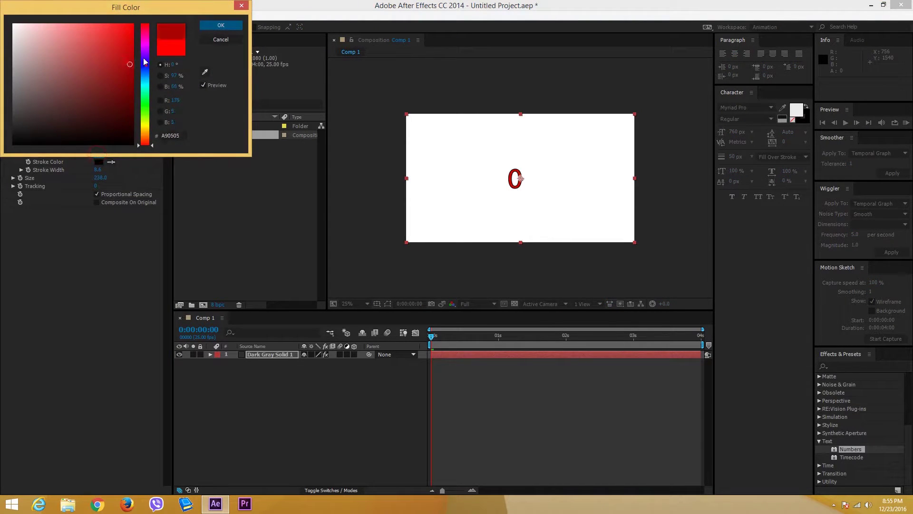
{"action": "left_click", "coordinate": [221, 25]}
Give the number a lighter violet-blue stroke color and increase its stroke width to about 20
{"action": "left_click", "coordinate": [98, 161]}
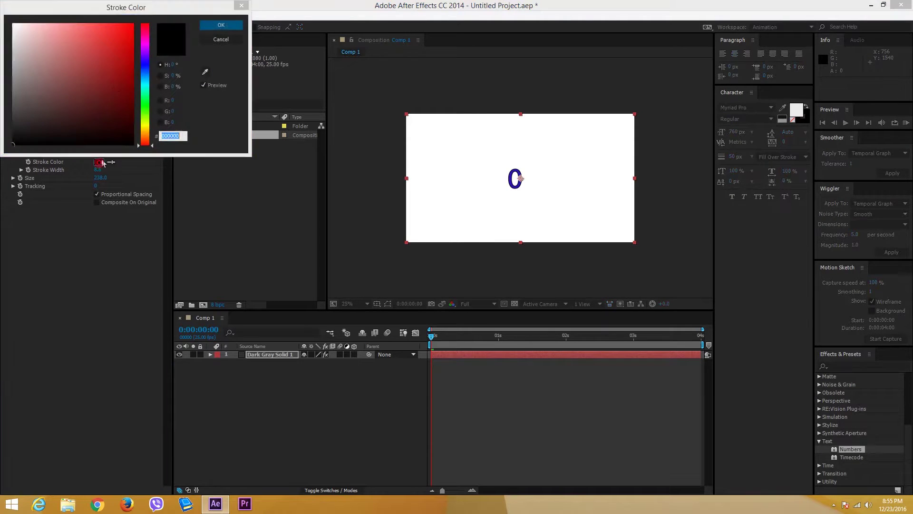
{"action": "left_click", "coordinate": [144, 64]}
{"action": "left_click", "coordinate": [81, 43]}
{"action": "left_click", "coordinate": [219, 26]}
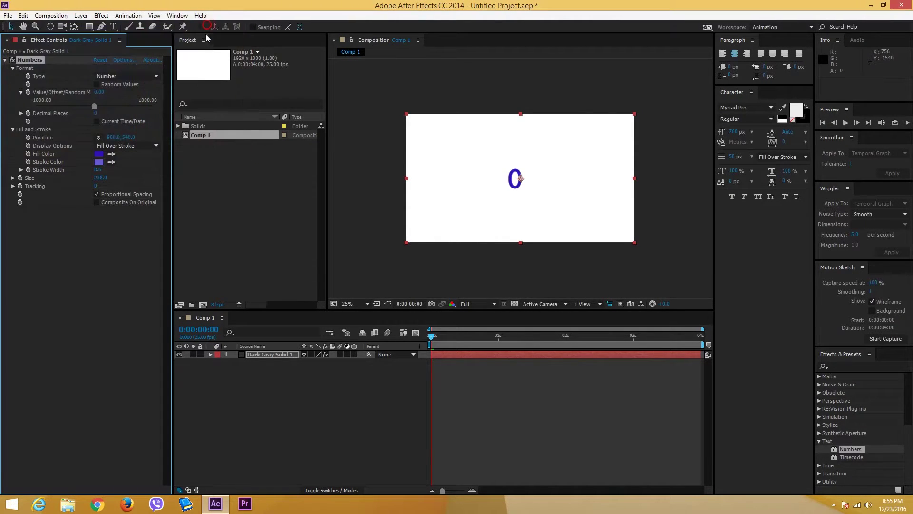
{"action": "left_click_drag", "start_coordinate": [99, 172], "coordinate": [161, 172]}
Enlarge the number to a size of about 403 and move it to position 1036, 532
{"action": "left_click_drag", "start_coordinate": [106, 180], "coordinate": [218, 206]}
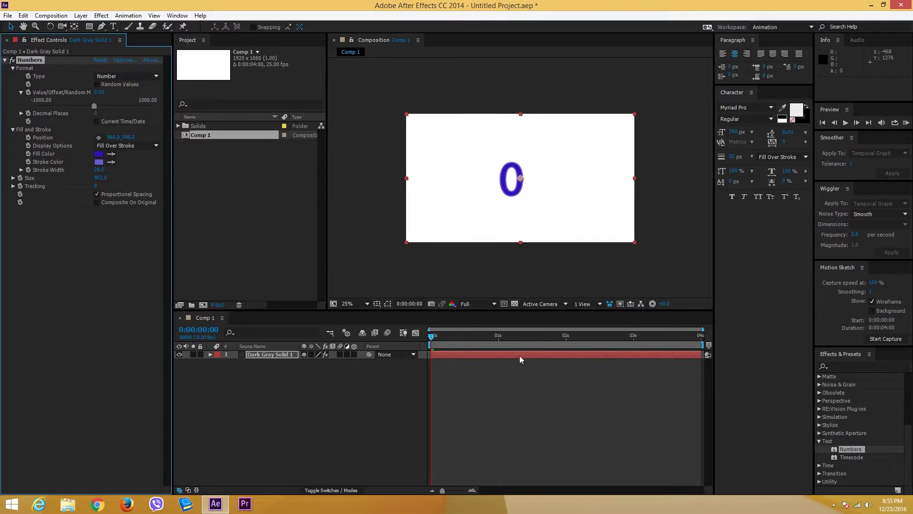
{"action": "left_click_drag", "start_coordinate": [477, 341], "coordinate": [376, 340]}
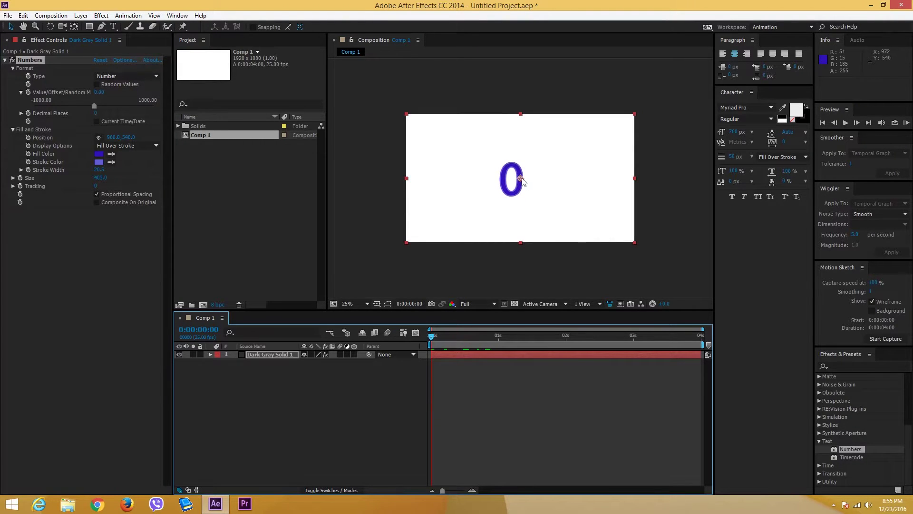
{"action": "left_click_drag", "start_coordinate": [522, 179], "coordinate": [530, 180]}
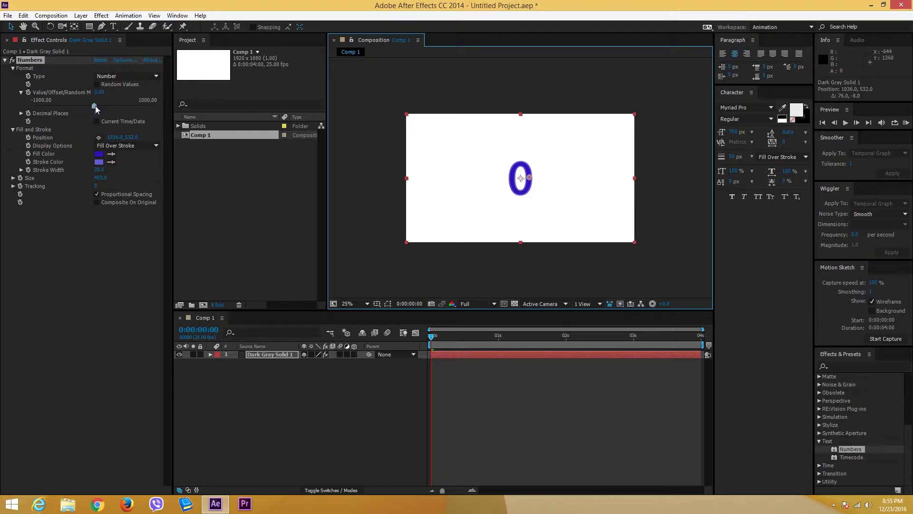
Try values of 1000 and 8080 for the number and scrub the start of the timeline
{"action": "left_click_drag", "start_coordinate": [93, 107], "coordinate": [179, 112]}
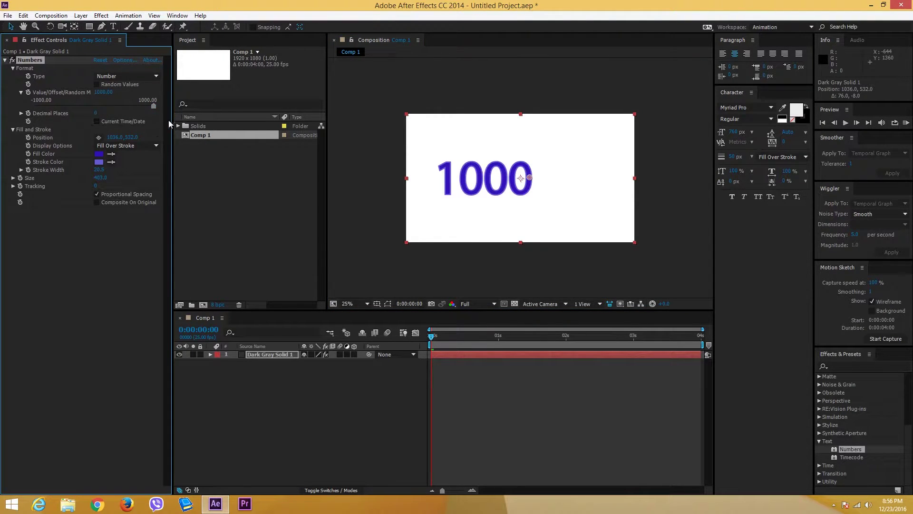
{"action": "left_click_drag", "start_coordinate": [102, 92], "coordinate": [296, 141]}
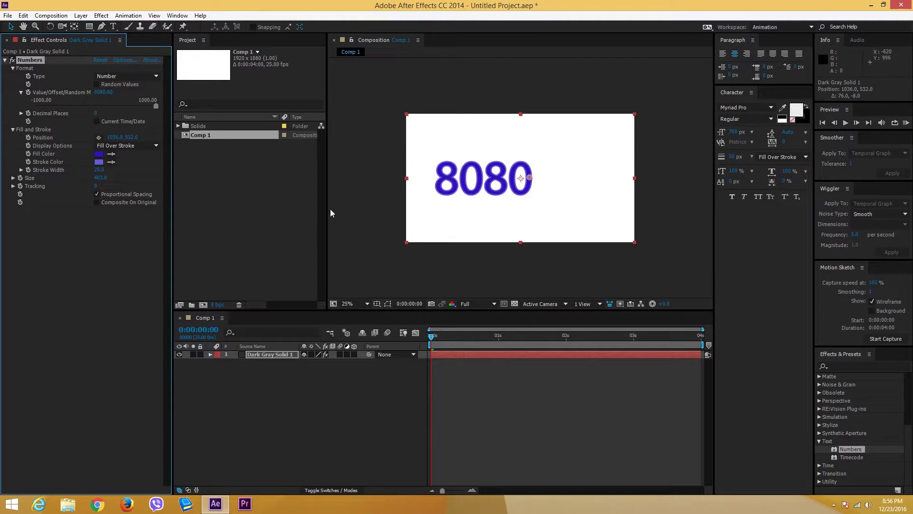
{"action": "left_click_drag", "start_coordinate": [495, 337], "coordinate": [381, 336]}
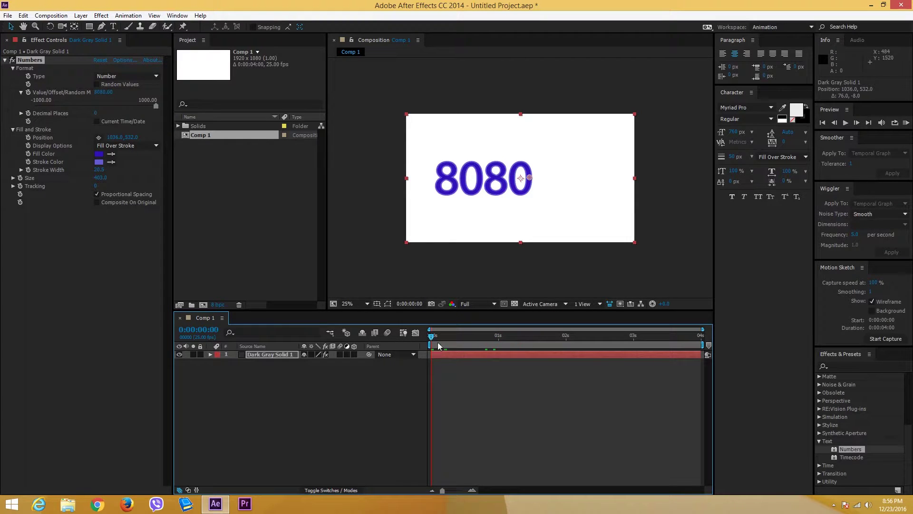
Set the number's value to 0 in the layer's Numbers format properties and add a value keyframe at 0 seconds
{"action": "left_click", "coordinate": [209, 354]}
{"action": "left_click", "coordinate": [219, 363]}
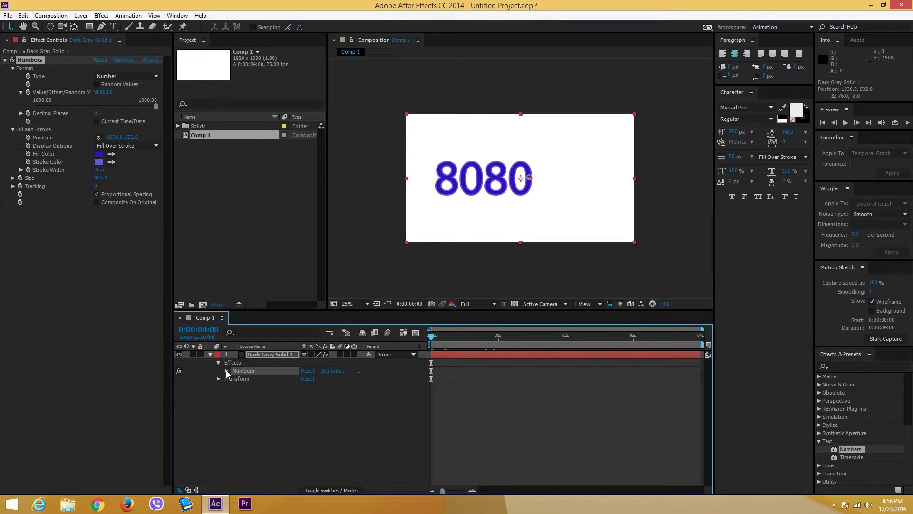
{"action": "left_click", "coordinate": [226, 371]}
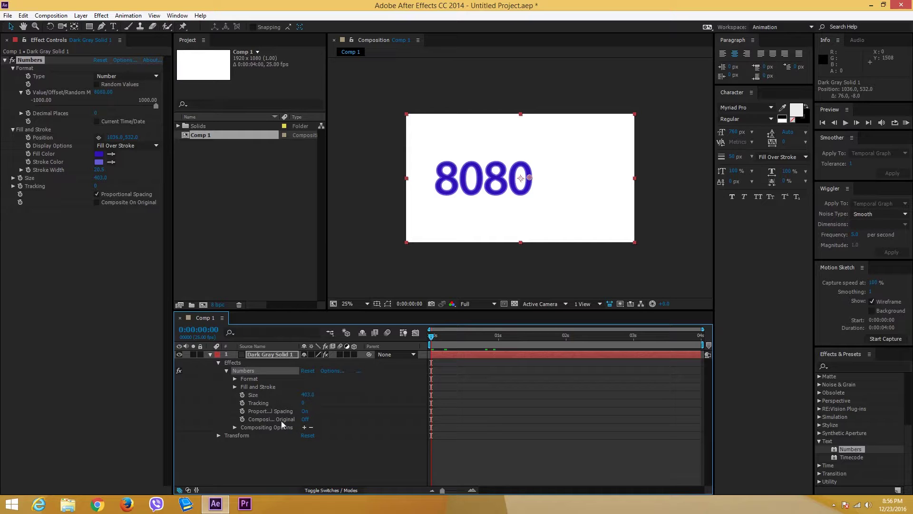
{"action": "left_click", "coordinate": [235, 379]}
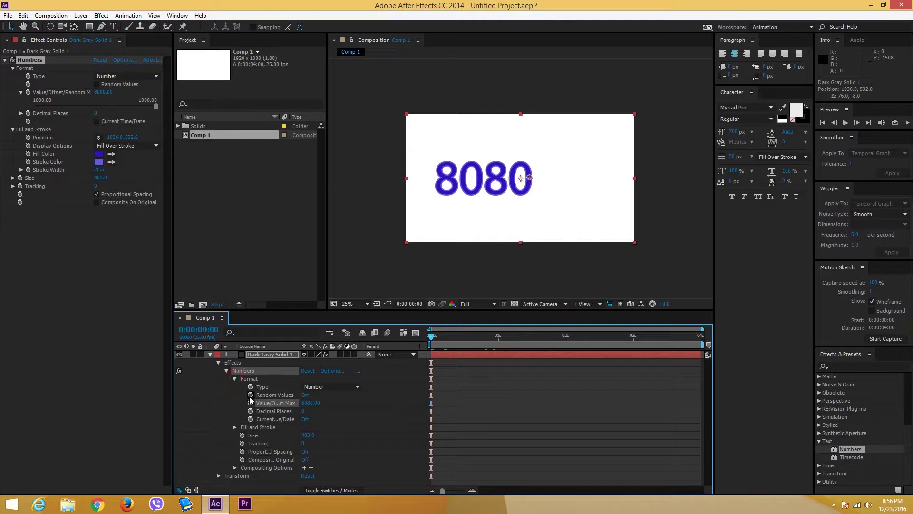
{"action": "left_click", "coordinate": [310, 402]}
{"action": "type", "text": "0"}
{"action": "key", "text": "Return"}
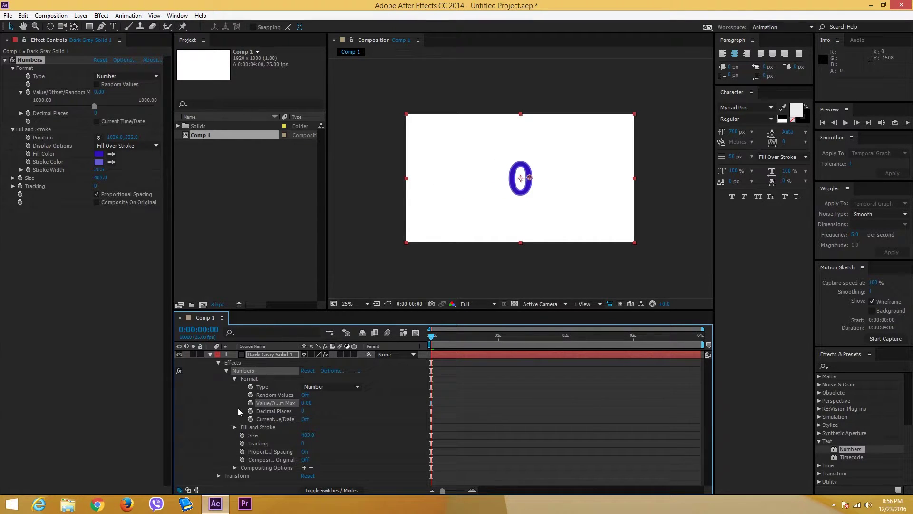
{"action": "left_click", "coordinate": [250, 403]}
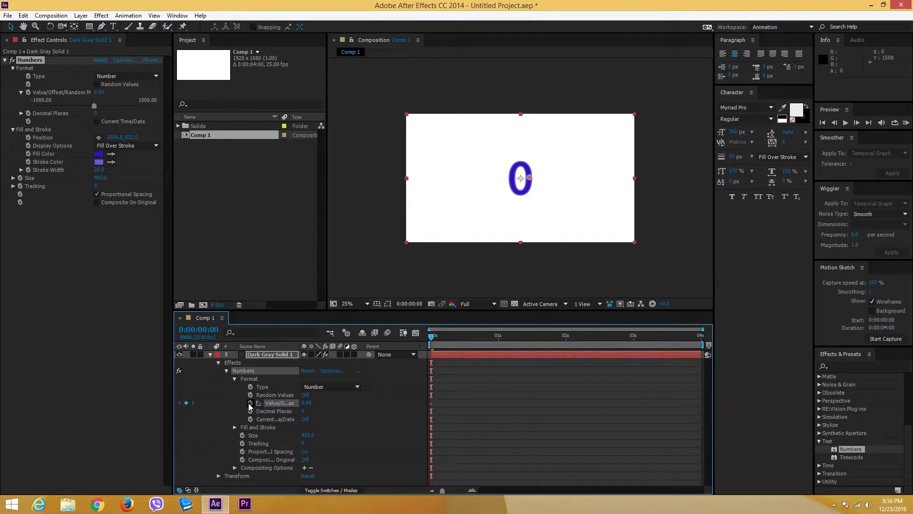
Add a value keyframe of 100 at 2 seconds and play the counter animation from the start
{"action": "left_click", "coordinate": [565, 336]}
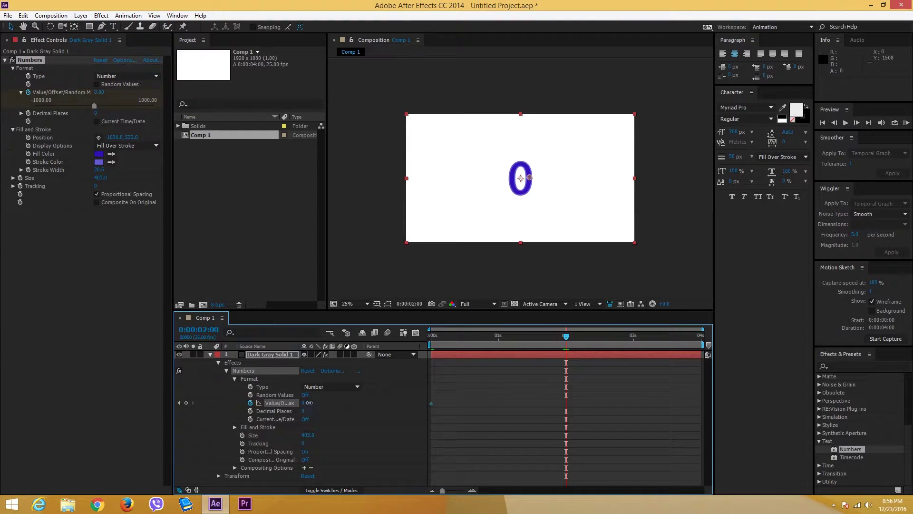
{"action": "left_click", "coordinate": [309, 403]}
{"action": "type", "text": "100"}
{"action": "key", "text": "Return"}
{"action": "left_click_drag", "start_coordinate": [472, 336], "coordinate": [291, 345]}
{"action": "key", "text": "space"}
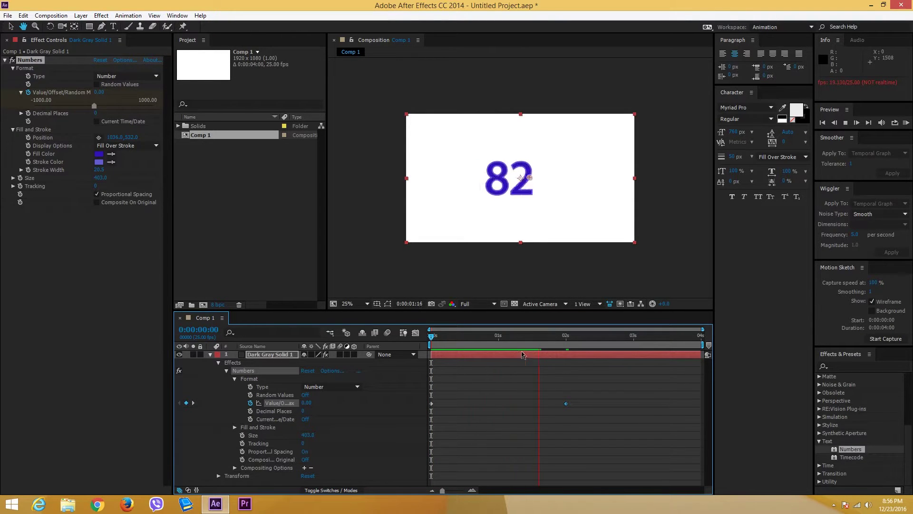
Apply Easy Ease In to the value keyframe at 2 seconds and play the counter to preview it
{"action": "key", "text": "space"}
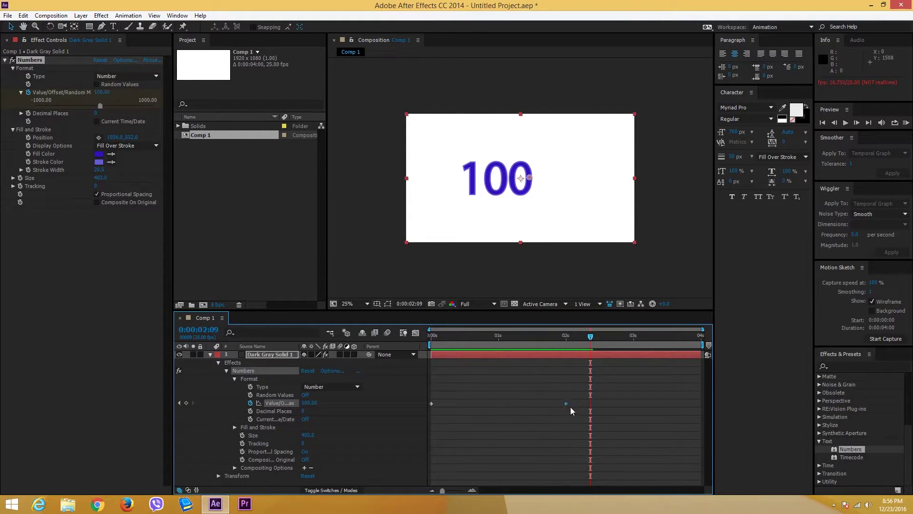
{"action": "mouse_move", "coordinate": [565, 406]}
{"action": "right_click", "coordinate": [566, 405]}
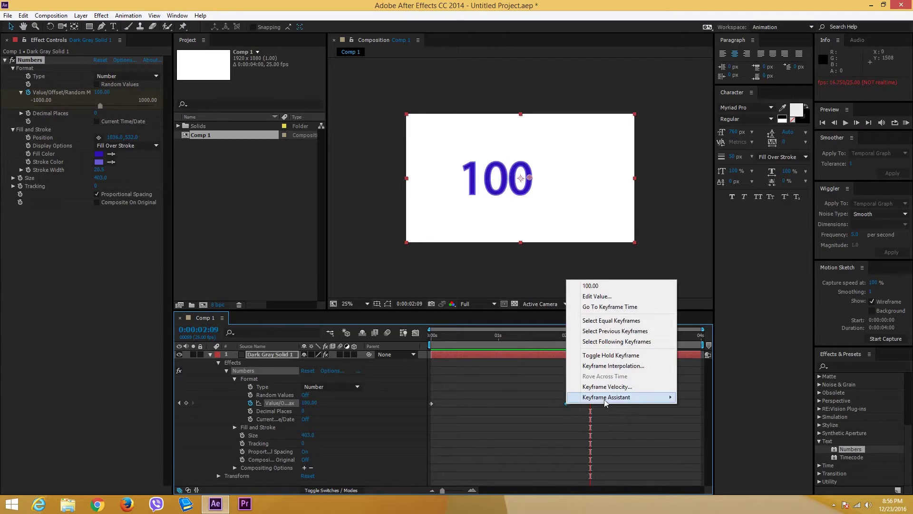
{"action": "mouse_move", "coordinate": [666, 398]}
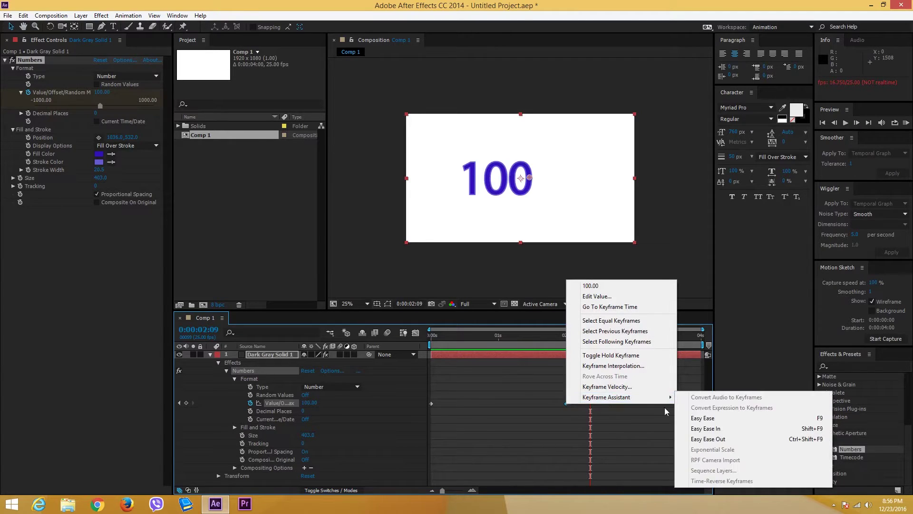
{"action": "left_click", "coordinate": [708, 429]}
{"action": "left_click", "coordinate": [559, 380]}
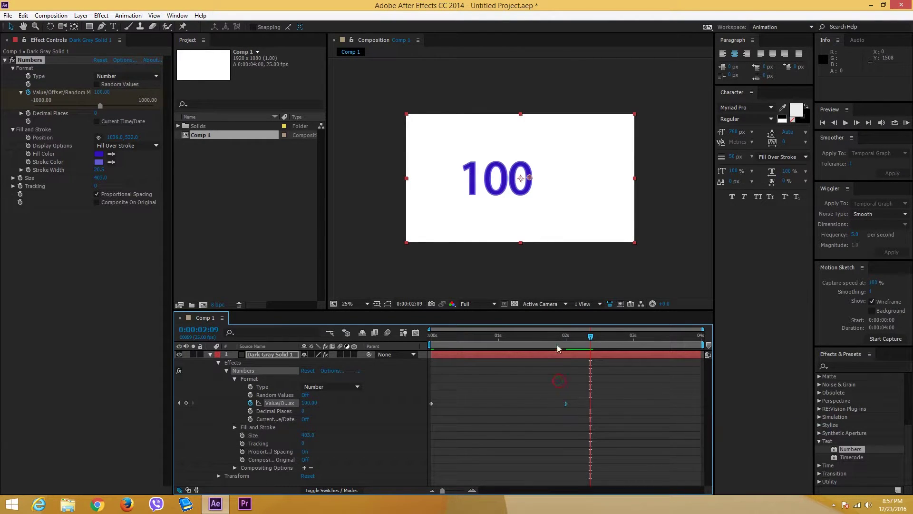
{"action": "key", "text": "space"}
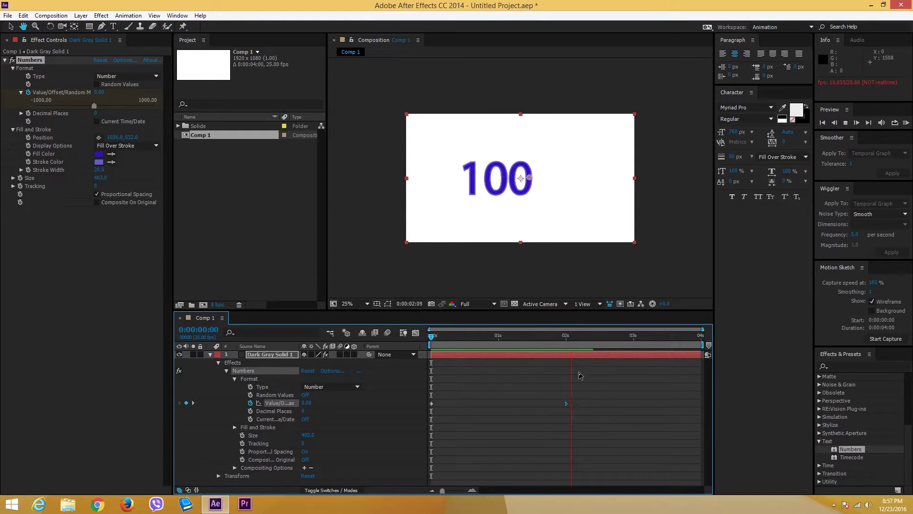
{"action": "left_click_drag", "start_coordinate": [562, 342], "coordinate": [555, 364]}
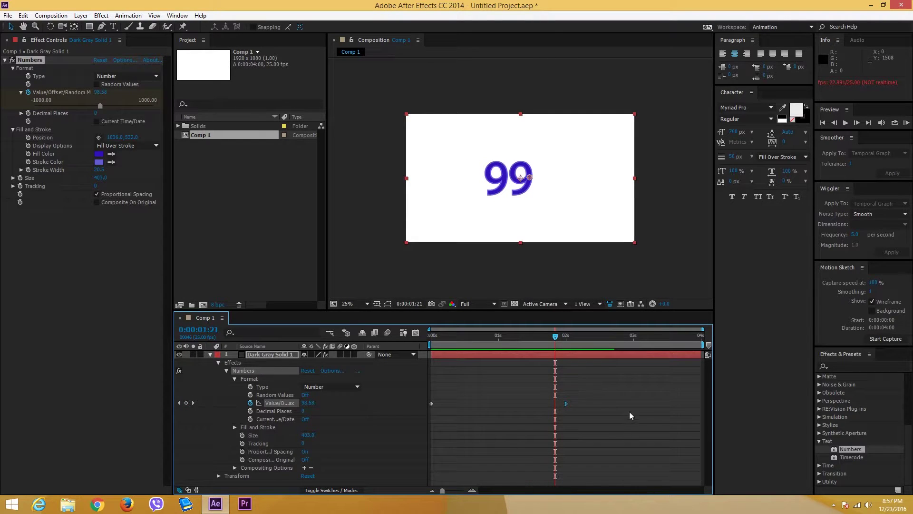
Extend the 2-second keyframe's ease handle back to 0 seconds in the Graph Editor and preview the counter from the start
{"action": "left_click_drag", "start_coordinate": [627, 414], "coordinate": [554, 393]}
{"action": "left_click", "coordinate": [415, 332]}
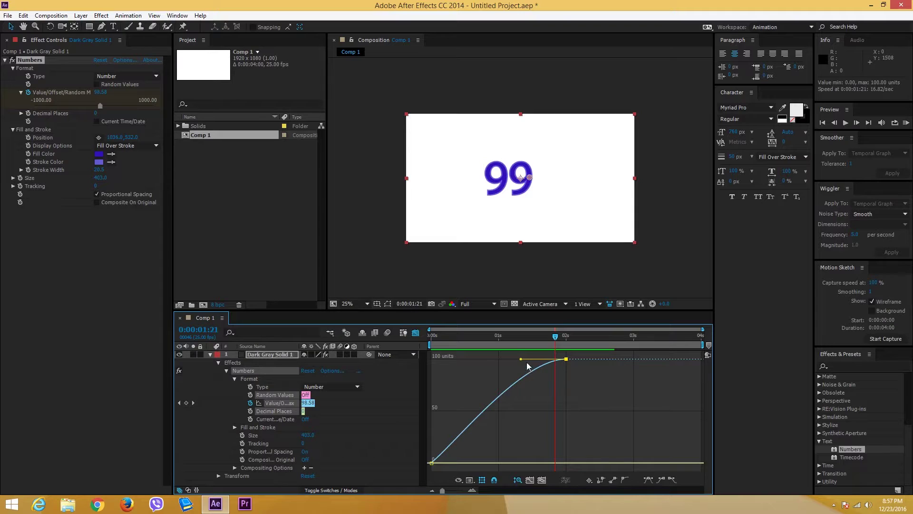
{"action": "left_click_drag", "start_coordinate": [518, 360], "coordinate": [432, 360]}
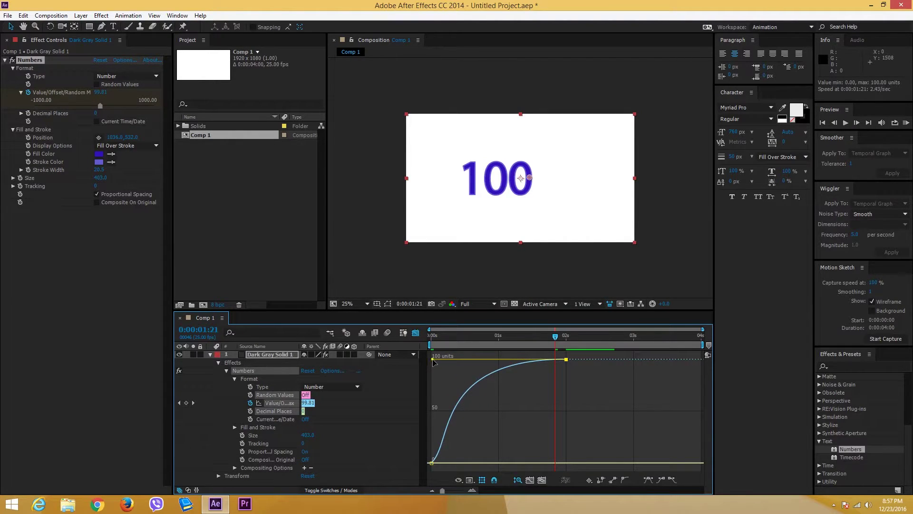
{"action": "left_click", "coordinate": [416, 333]}
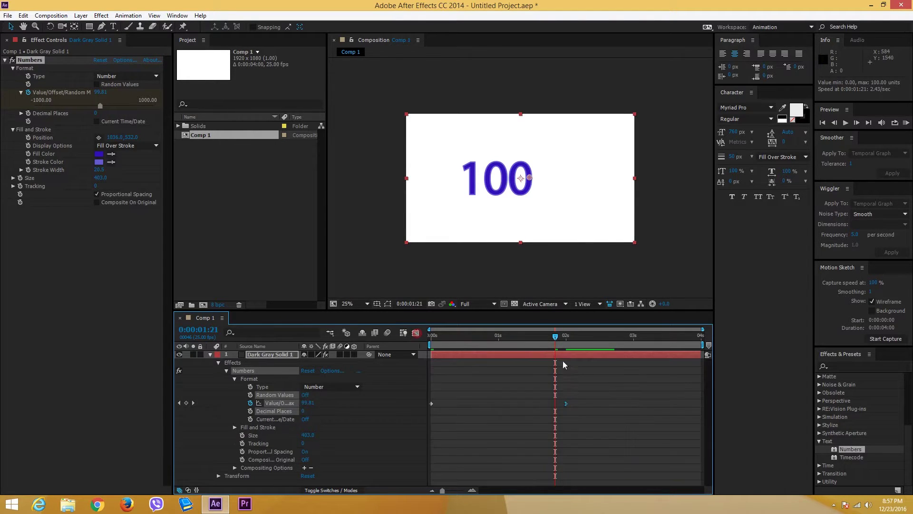
{"action": "key", "text": "KP_0"}
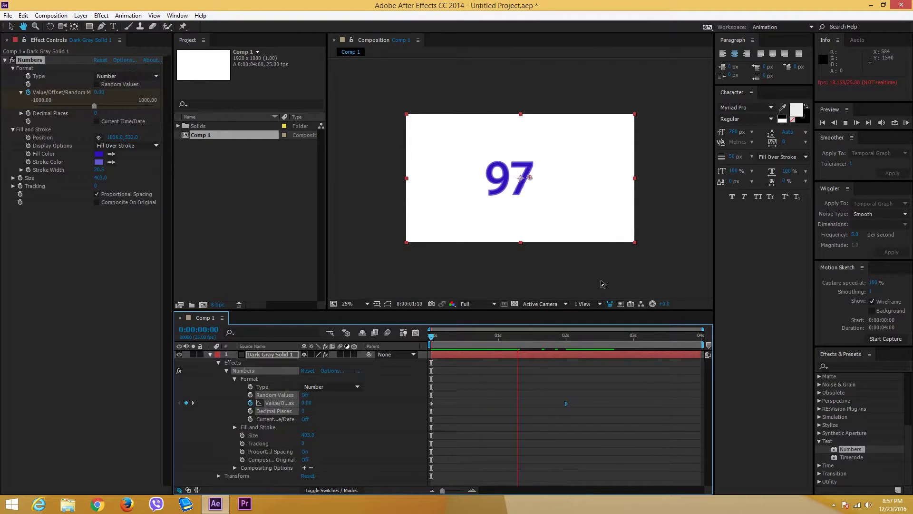
{"action": "key", "text": "space"}
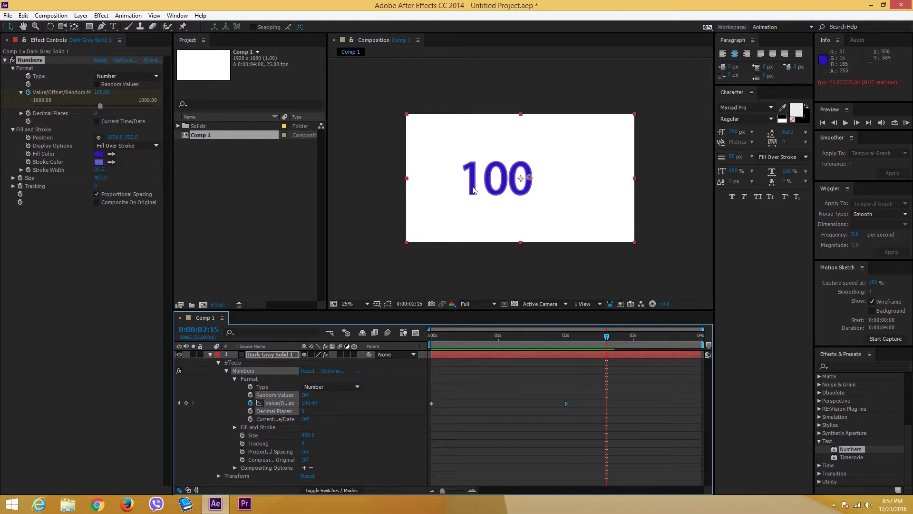
Return to the first frame, move the counter layer horizontally to position 1000, 540 and play the animation
{"action": "key", "text": "Home"}
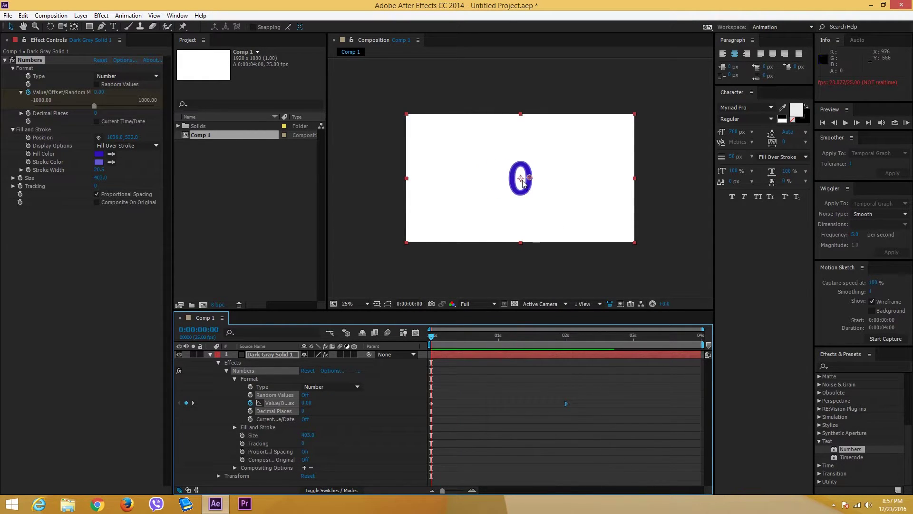
{"action": "left_click_drag", "start_coordinate": [526, 182], "coordinate": [531, 182]}
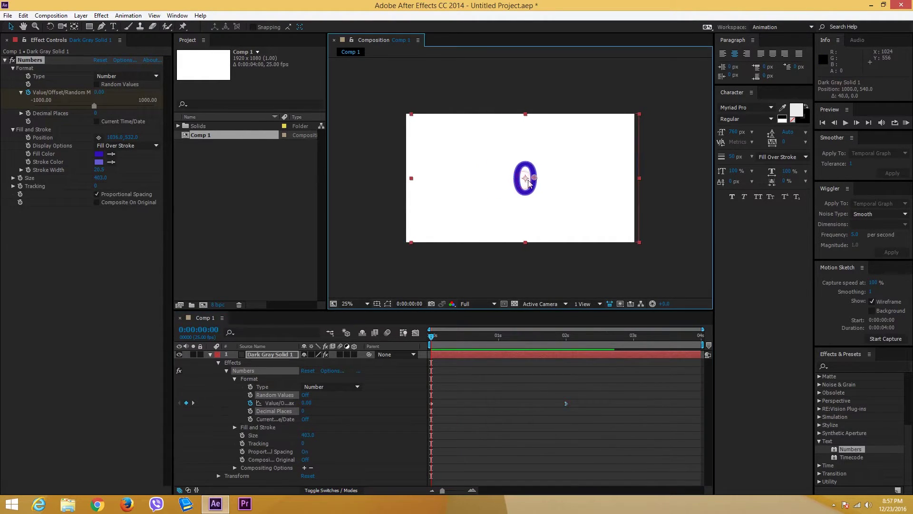
{"action": "key", "text": "space"}
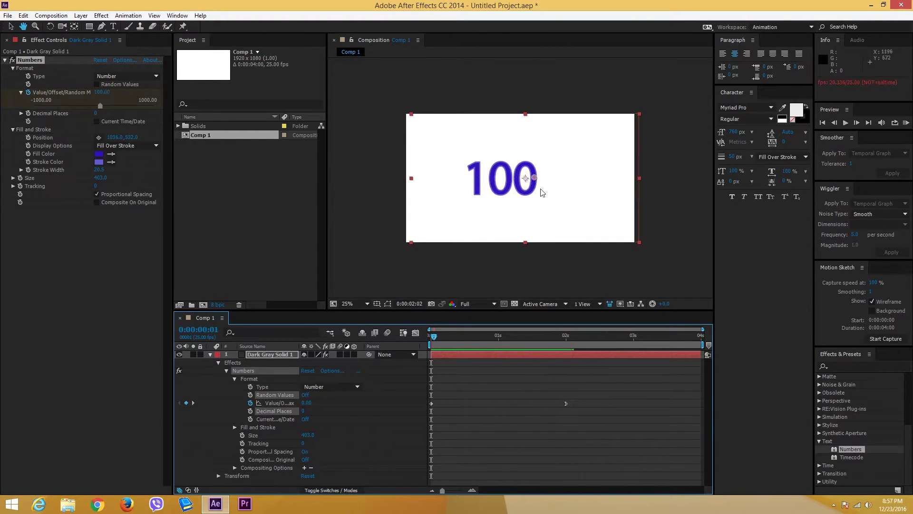
{"action": "key", "text": "space"}
Move the counter layer further right until the number 100 is centred in the frame, and replay from the start
{"action": "left_click_drag", "start_coordinate": [512, 175], "coordinate": [531, 175]}
{"action": "left_click", "coordinate": [541, 294]}
{"action": "left_click_drag", "start_coordinate": [468, 340], "coordinate": [426, 334]}
{"action": "key", "text": "space"}
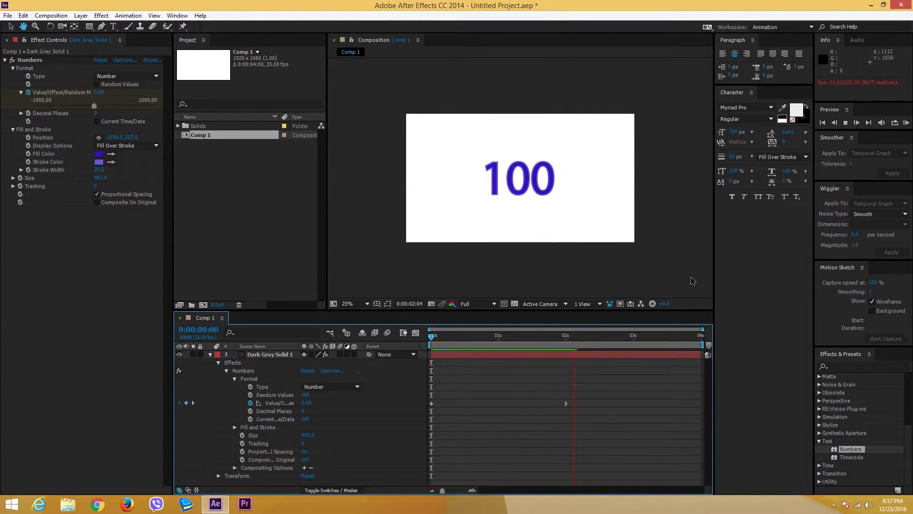
{"action": "left_click", "coordinate": [593, 330]}
{"action": "left_click_drag", "start_coordinate": [491, 343], "coordinate": [376, 331]}
{"action": "key", "text": "space"}
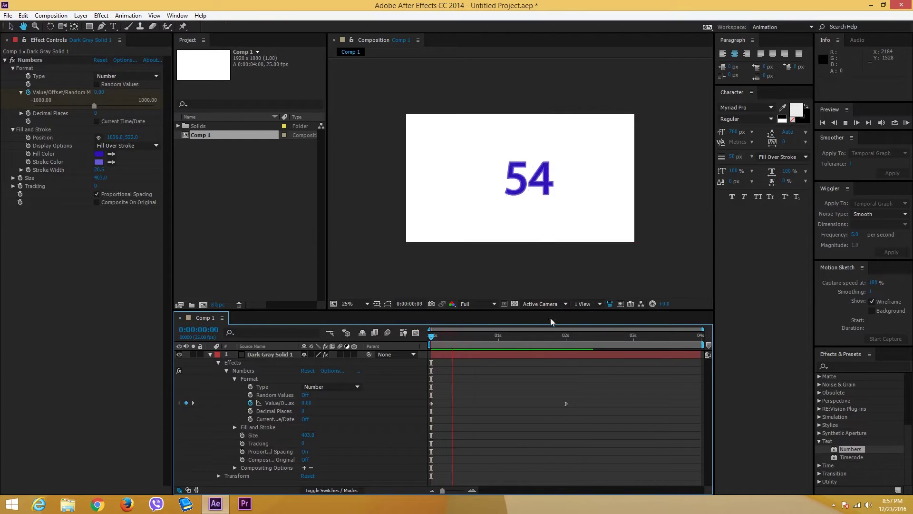
{"action": "key", "text": "space"}
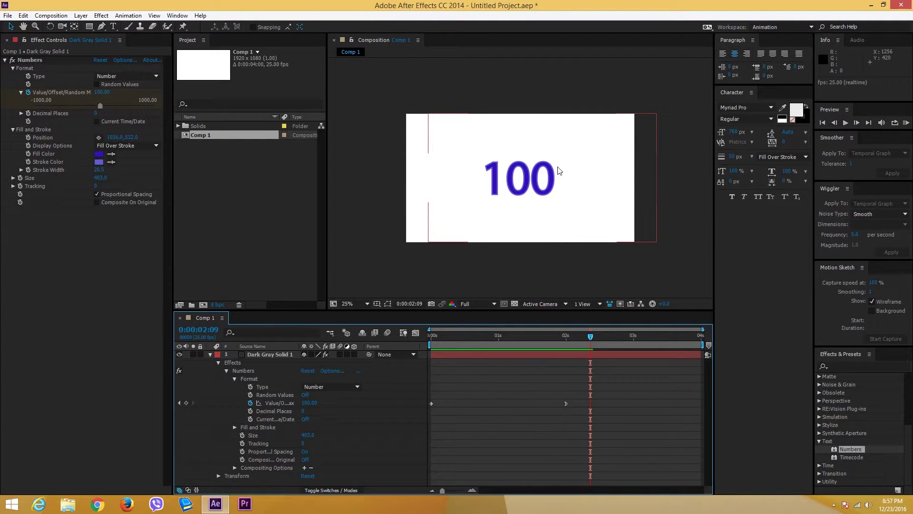
Duplicate the counter layer, scale the copy to about 50%, 46% and place it in the lower-left corner of the frame
{"action": "left_click", "coordinate": [210, 354]}
{"action": "left_click", "coordinate": [256, 354]}
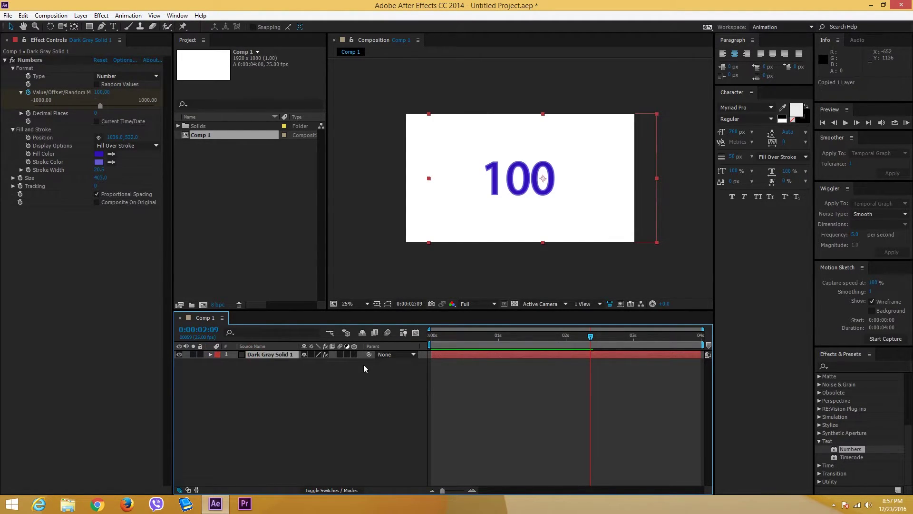
{"action": "key", "text": "ctrl+d"}
{"action": "left_click_drag", "start_coordinate": [544, 195], "coordinate": [486, 233]}
{"action": "left_click_drag", "start_coordinate": [579, 156], "coordinate": [292, 274]}
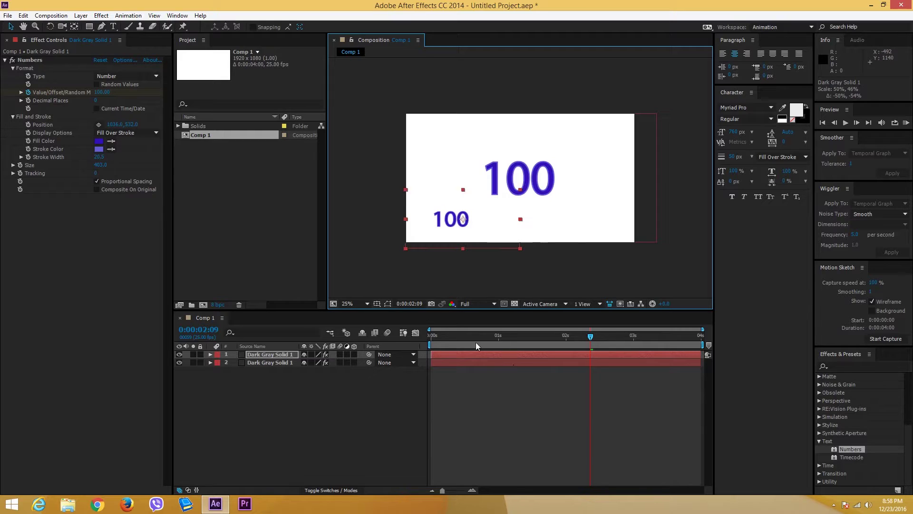
Delete both value keyframes from the small copy's Numbers effect with the time at 0 seconds
{"action": "left_click", "coordinate": [496, 342]}
{"action": "key", "text": "Home"}
{"action": "left_click", "coordinate": [211, 355]}
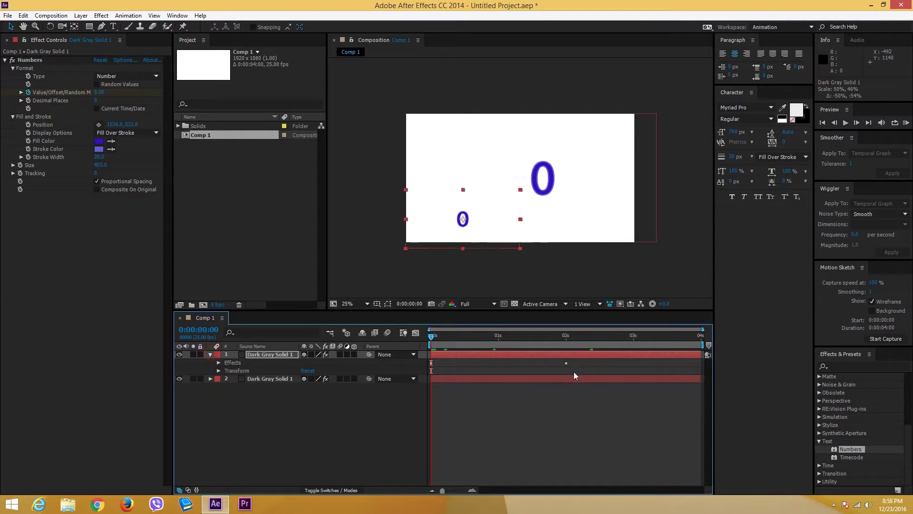
{"action": "left_click", "coordinate": [584, 369]}
{"action": "left_click", "coordinate": [218, 362]}
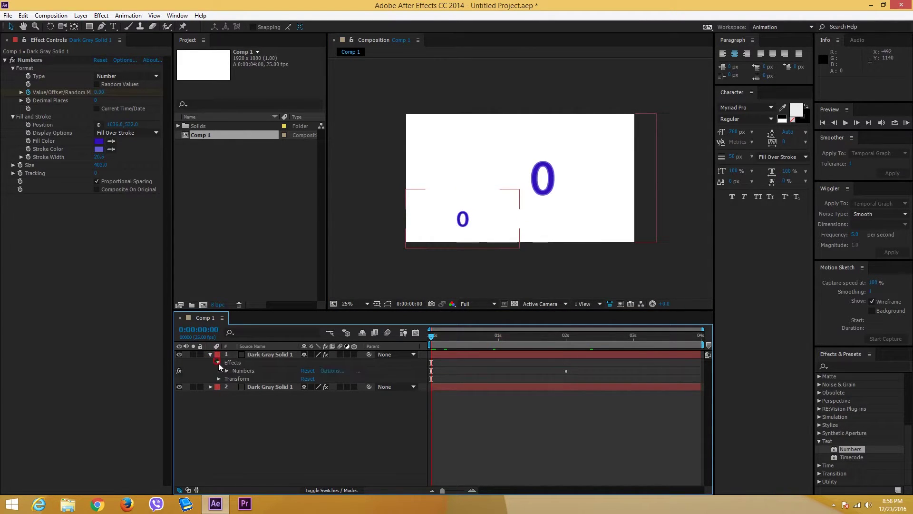
{"action": "left_click", "coordinate": [226, 371]}
{"action": "left_click", "coordinate": [235, 379]}
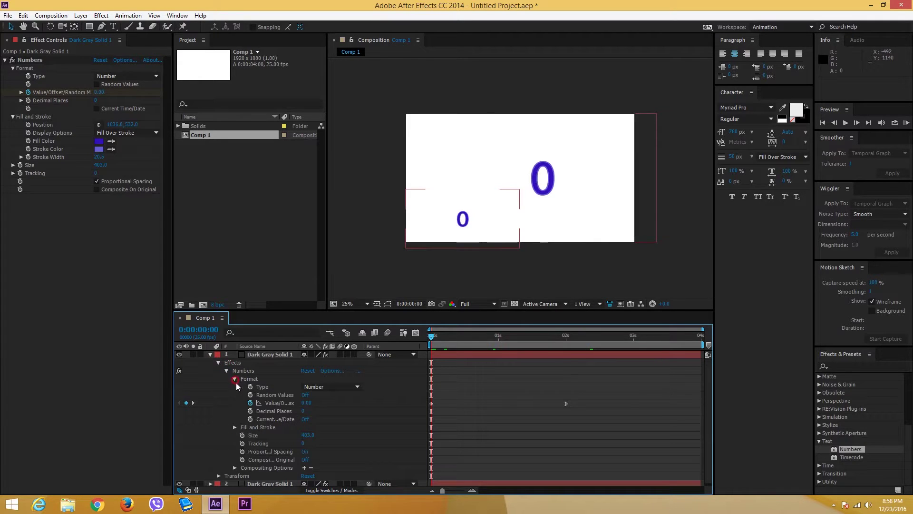
{"action": "left_click_drag", "start_coordinate": [615, 421], "coordinate": [426, 394]}
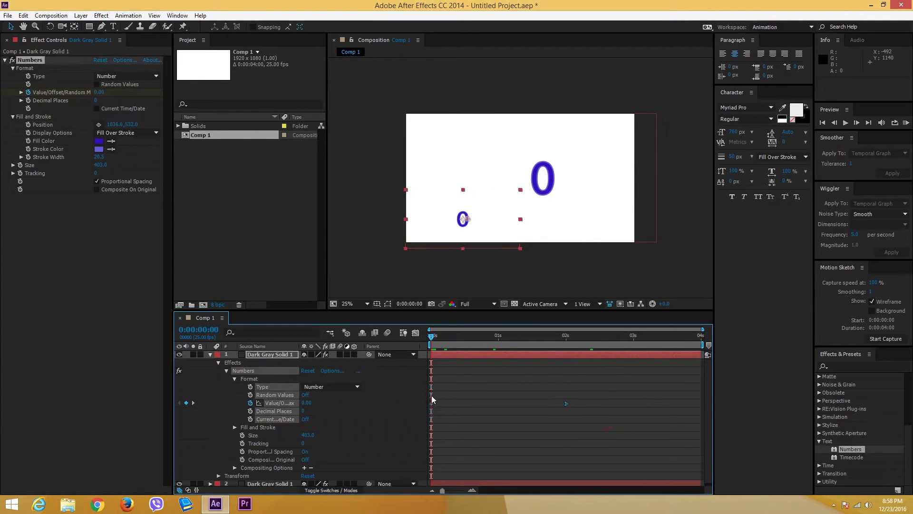
{"action": "key", "text": "Delete"}
{"action": "left_click", "coordinate": [493, 395]}
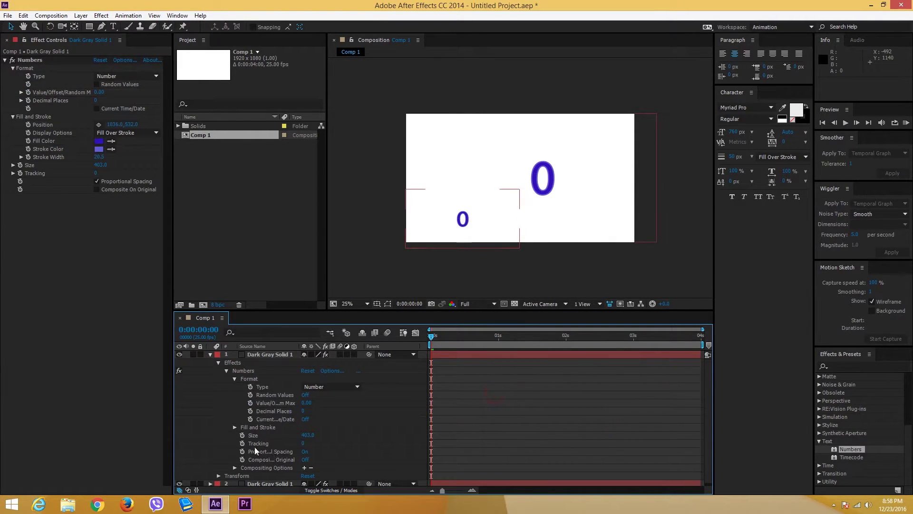
Lower the small number's opacity to about 50% and turn on Random Values in its Numbers effect
{"action": "left_click", "coordinate": [219, 476]}
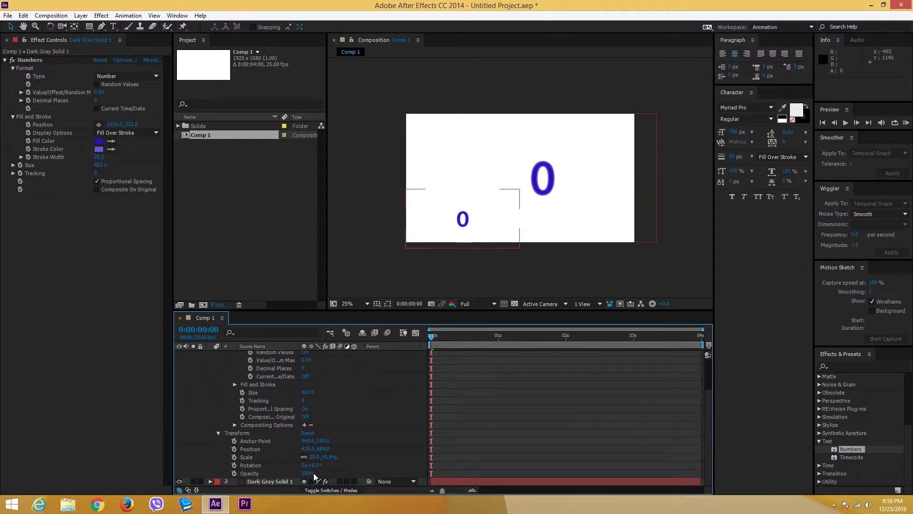
{"action": "left_click_drag", "start_coordinate": [309, 473], "coordinate": [295, 473]}
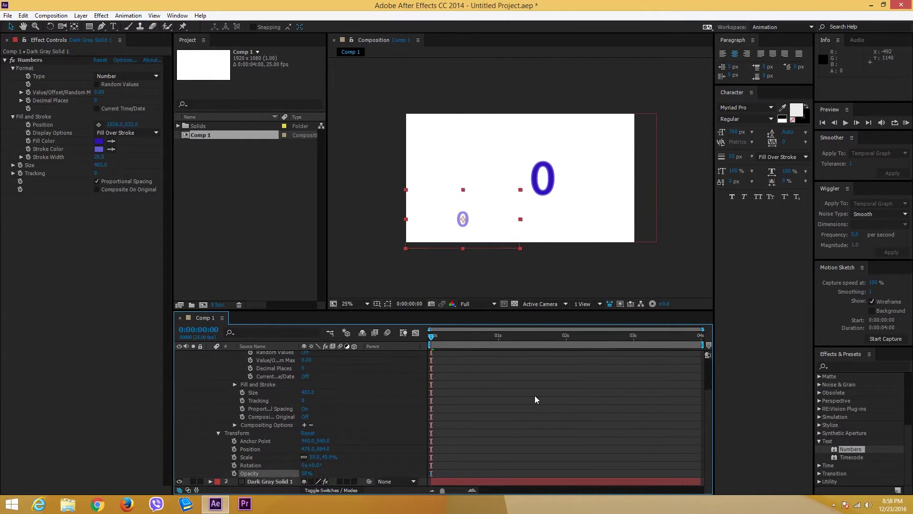
{"action": "scroll", "coordinate": [536, 398], "scroll_direction": "up", "scroll_amount": 5}
{"action": "left_click", "coordinate": [97, 85]}
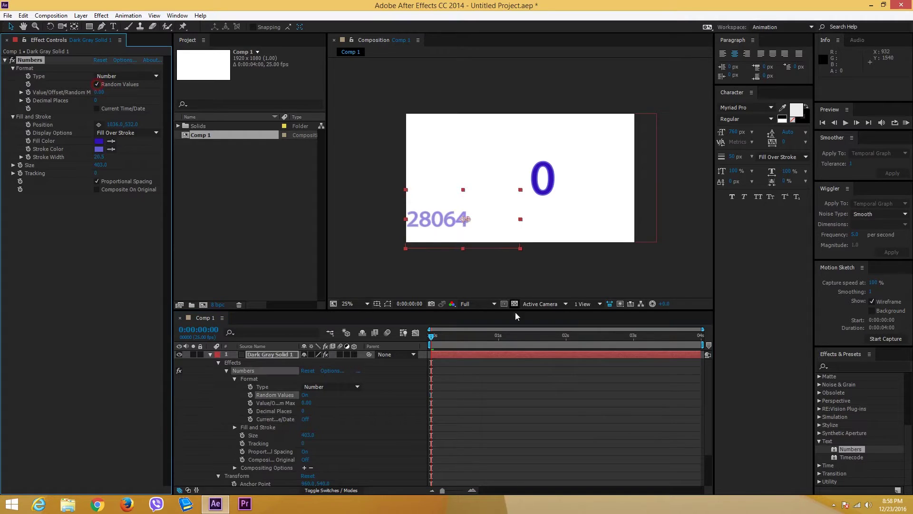
{"action": "left_click_drag", "start_coordinate": [444, 345], "coordinate": [424, 345]}
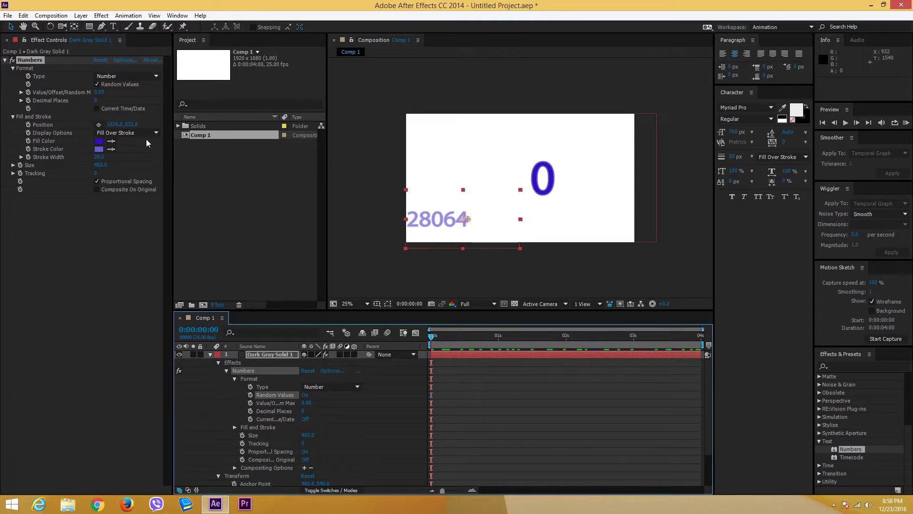
Duplicate the random number layer, move the copy to position 1588, 884 at the lower right and scrub to compare both
{"action": "left_click", "coordinate": [210, 355]}
{"action": "key", "text": "ctrl+d"}
{"action": "left_click", "coordinate": [262, 387]}
{"action": "left_click", "coordinate": [261, 354]}
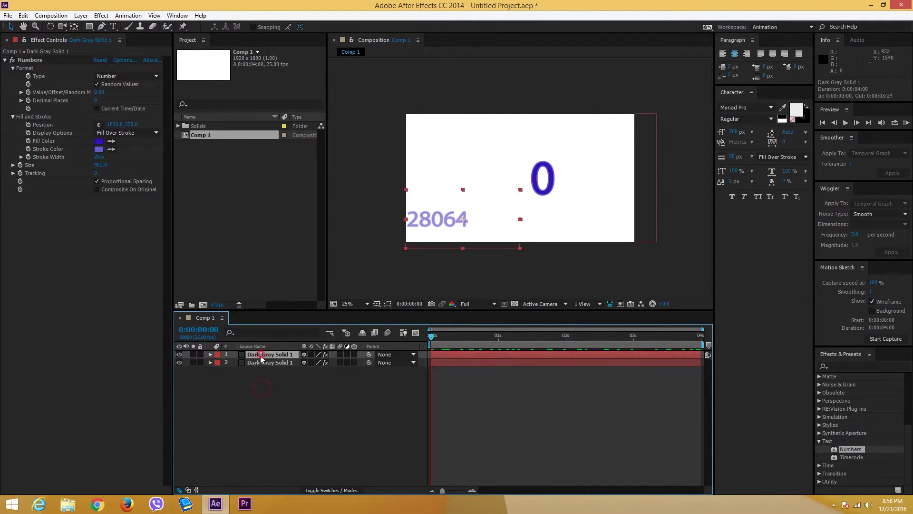
{"action": "key", "text": "ctrl+d"}
{"action": "left_click_drag", "start_coordinate": [449, 230], "coordinate": [585, 226]}
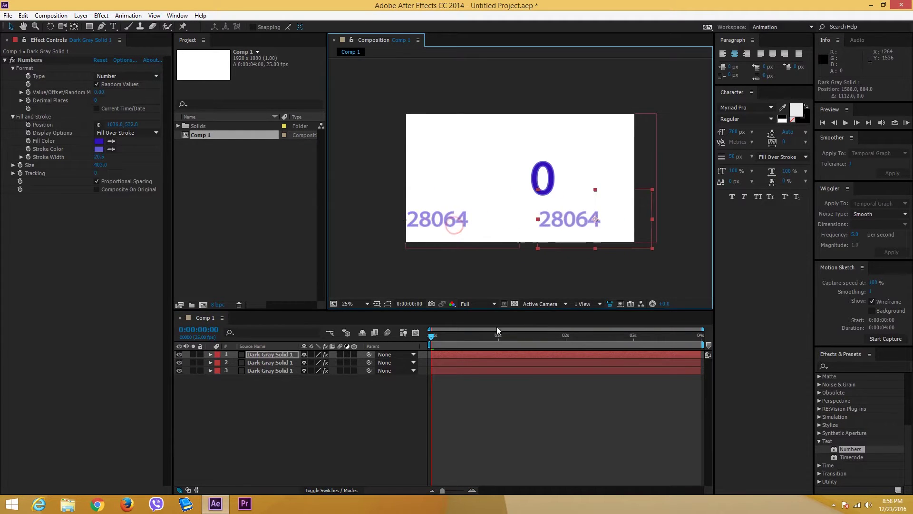
{"action": "left_click_drag", "start_coordinate": [497, 335], "coordinate": [543, 341]}
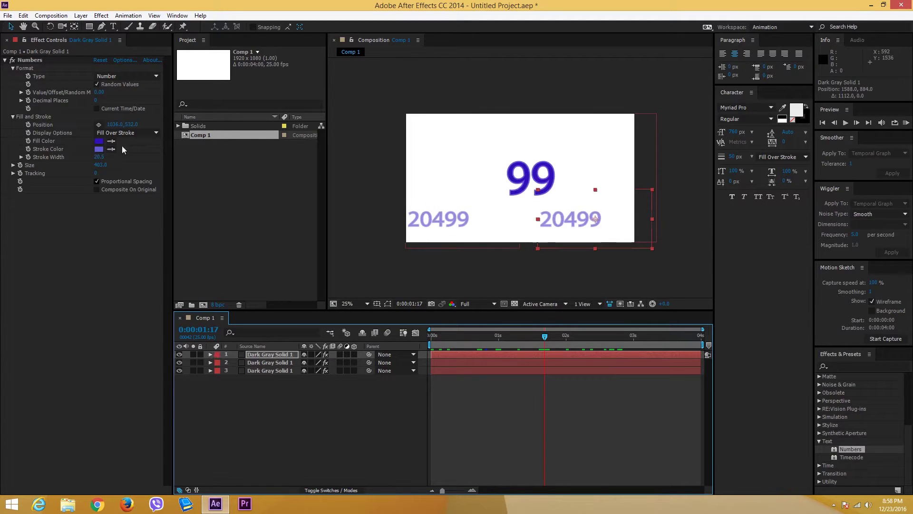
Extend the lower-right number's layer in time past the composition's ends so its random values differ, and play from the start
{"action": "left_click", "coordinate": [98, 85]}
{"action": "left_click", "coordinate": [98, 84]}
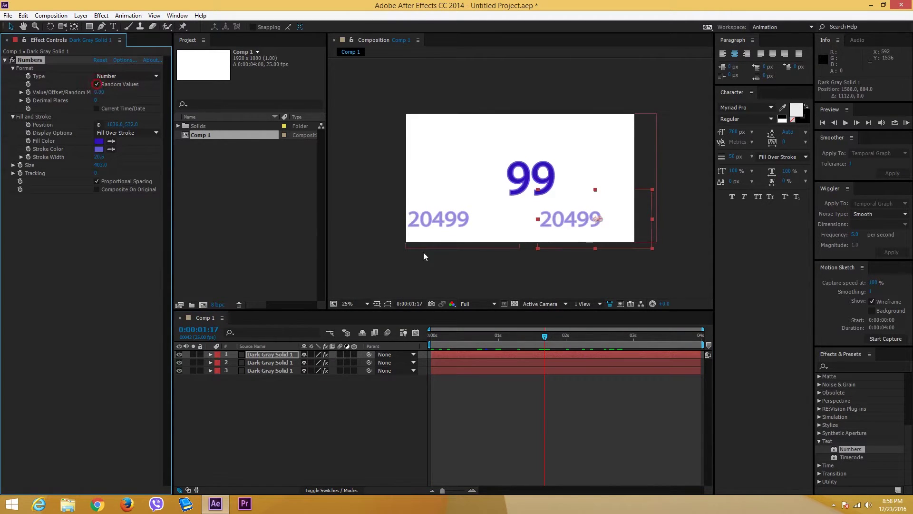
{"action": "left_click_drag", "start_coordinate": [514, 340], "coordinate": [534, 335]}
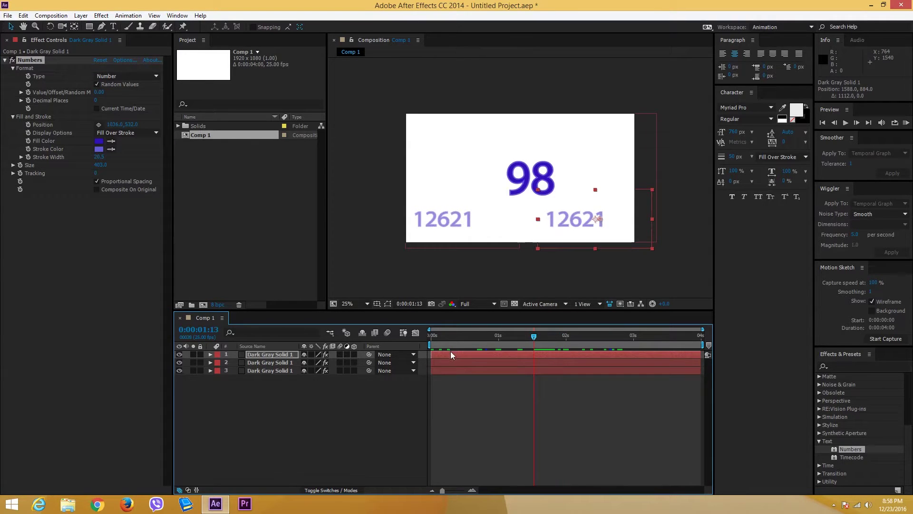
{"action": "left_click_drag", "start_coordinate": [450, 352], "coordinate": [429, 357]}
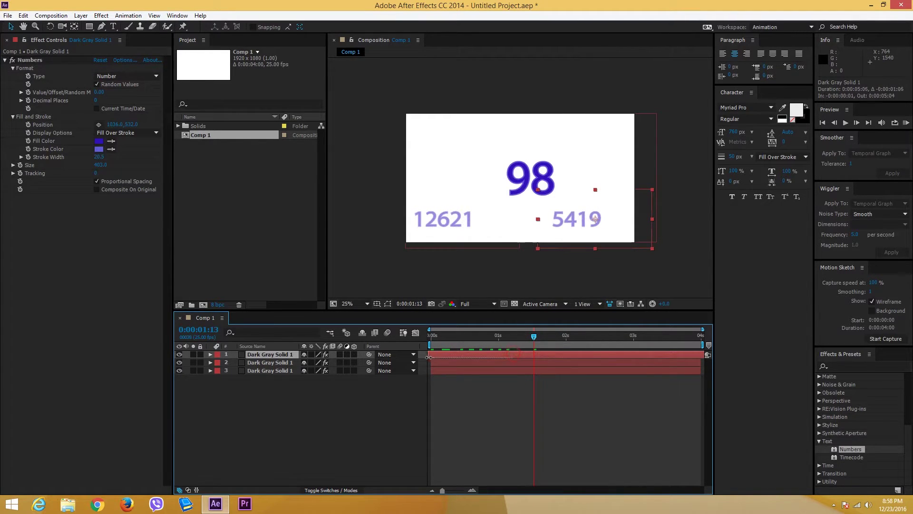
{"action": "key", "text": "space"}
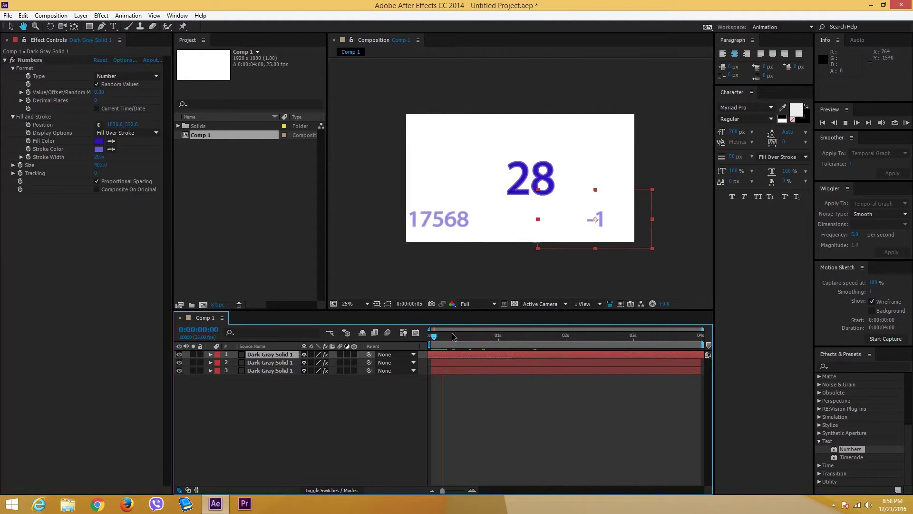
Move the lower-left random number slightly inward in the frame and leave all layers deselected
{"action": "left_click_drag", "start_coordinate": [432, 215], "coordinate": [455, 220]}
{"action": "left_click", "coordinate": [286, 436]}
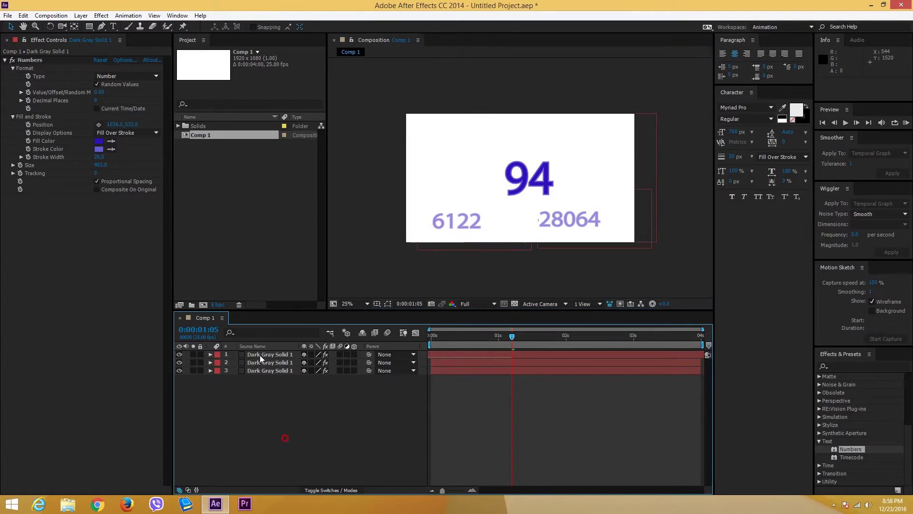
Duplicate the lower-right random number's layer, enlarge the copy and place it at the upper left at position 788, 232
{"action": "left_click", "coordinate": [264, 354]}
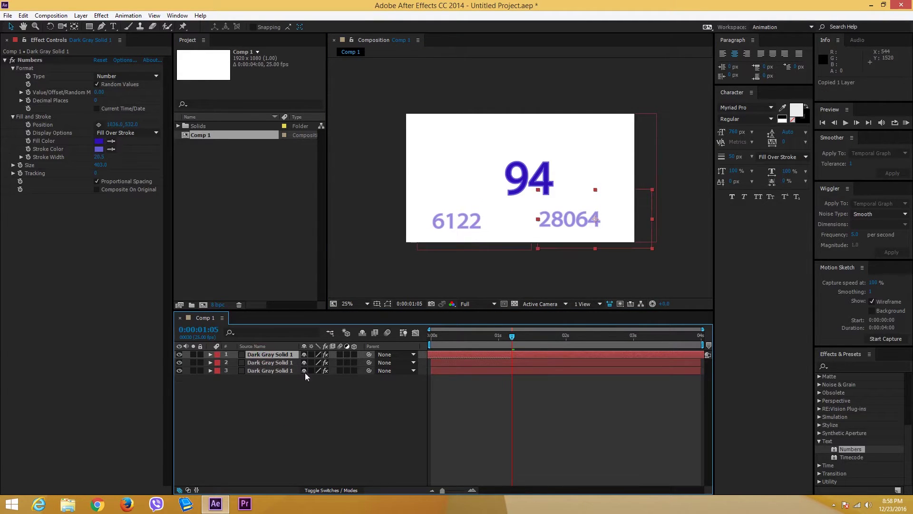
{"action": "key", "text": "ctrl+d"}
{"action": "left_click_drag", "start_coordinate": [579, 219], "coordinate": [464, 134]}
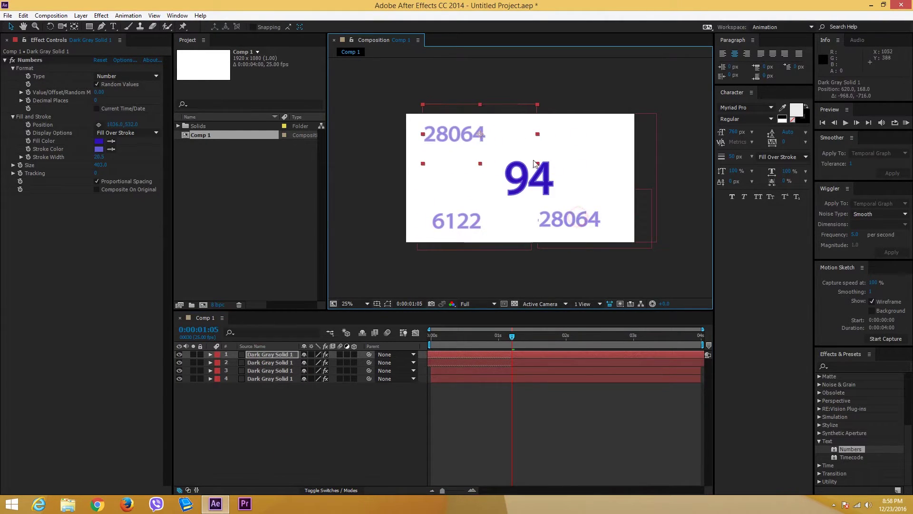
{"action": "left_click_drag", "start_coordinate": [537, 163], "coordinate": [550, 179]}
{"action": "left_click_drag", "start_coordinate": [466, 129], "coordinate": [490, 145]}
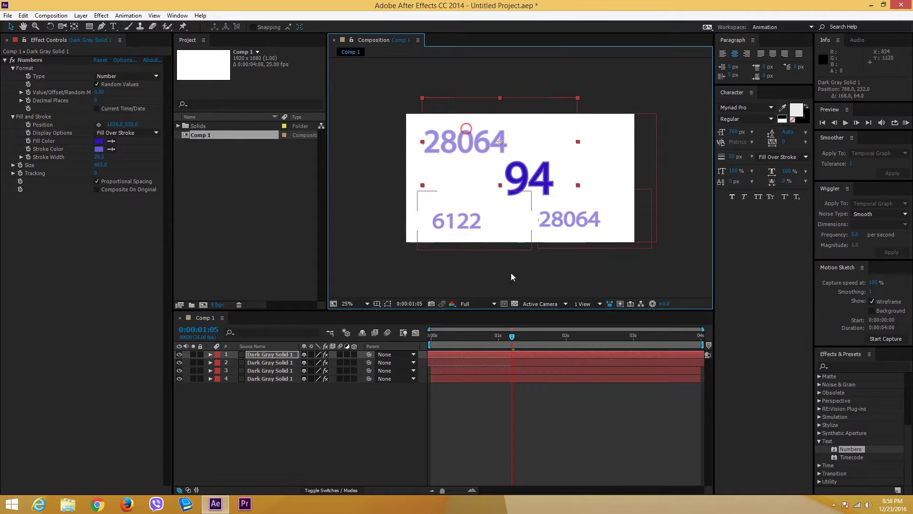
Slide the upper number's layer earlier in time to vary its random values, and preview the later part of the animation
{"action": "left_click_drag", "start_coordinate": [482, 355], "coordinate": [390, 360]}
{"action": "left_click_drag", "start_coordinate": [453, 338], "coordinate": [624, 342]}
{"action": "key", "text": "space"}
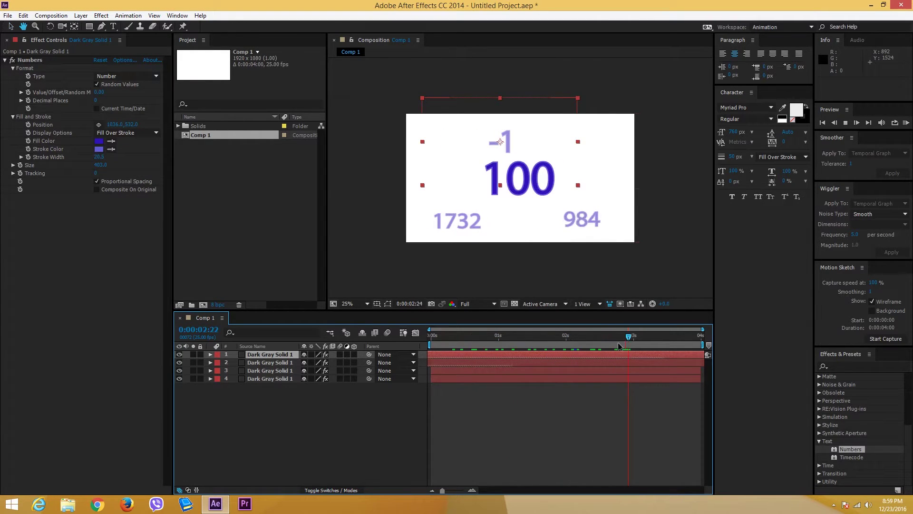
{"action": "key", "text": "space"}
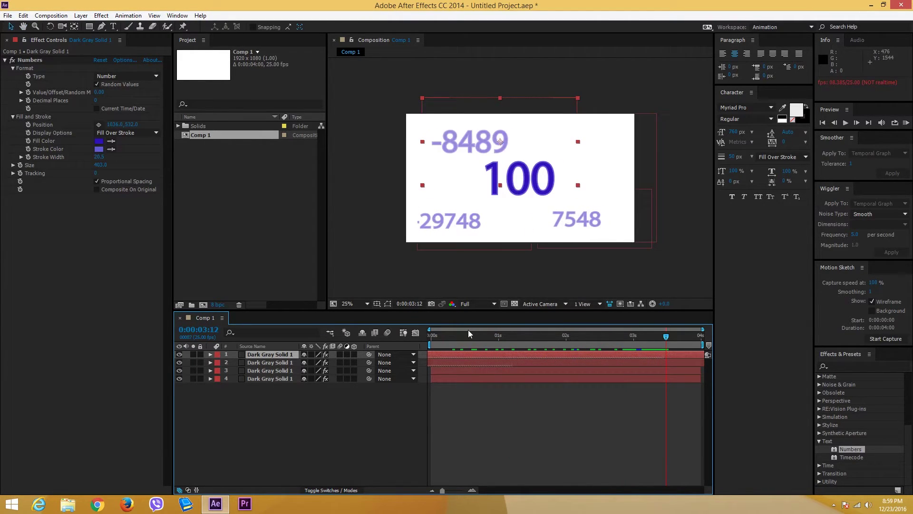
Play the composition from the start with all layers deselected to check the four changing numbers
{"action": "key", "text": "Home"}
{"action": "key", "text": "space"}
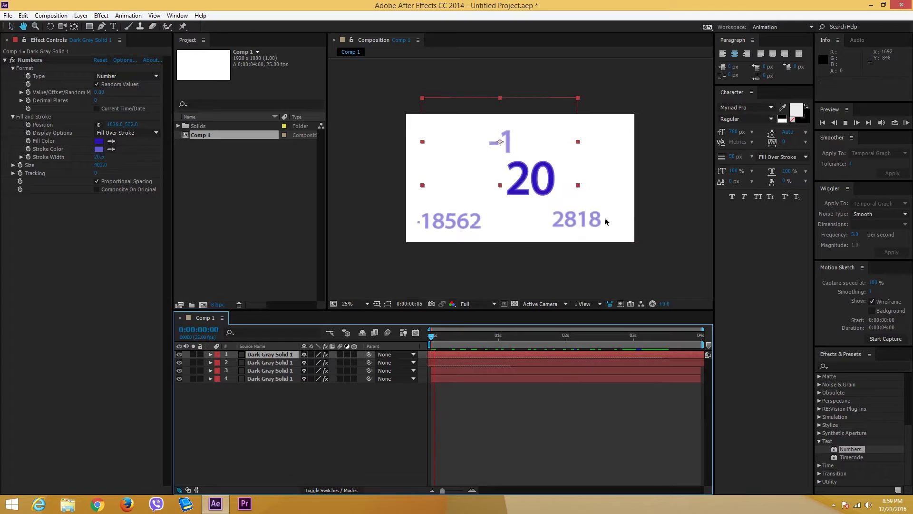
{"action": "left_click", "coordinate": [659, 185]}
{"action": "left_click_drag", "start_coordinate": [442, 336], "coordinate": [354, 338]}
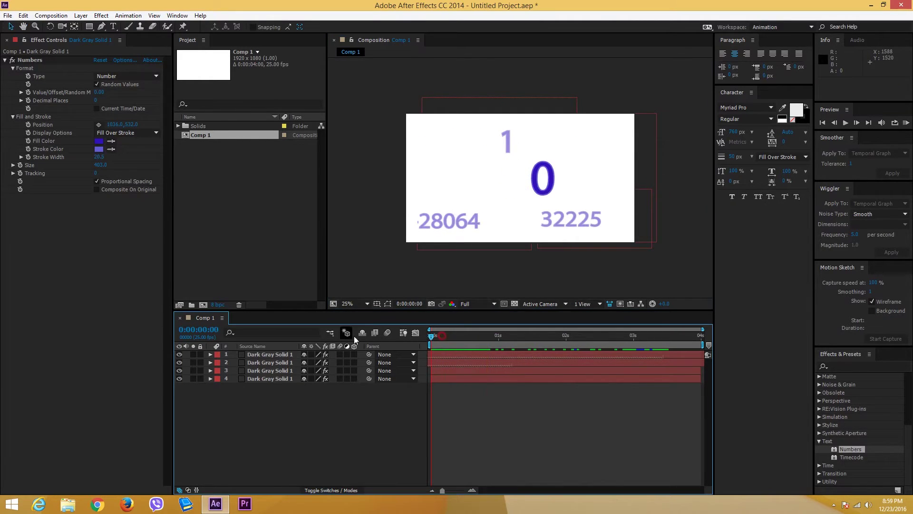
{"action": "key", "text": "space"}
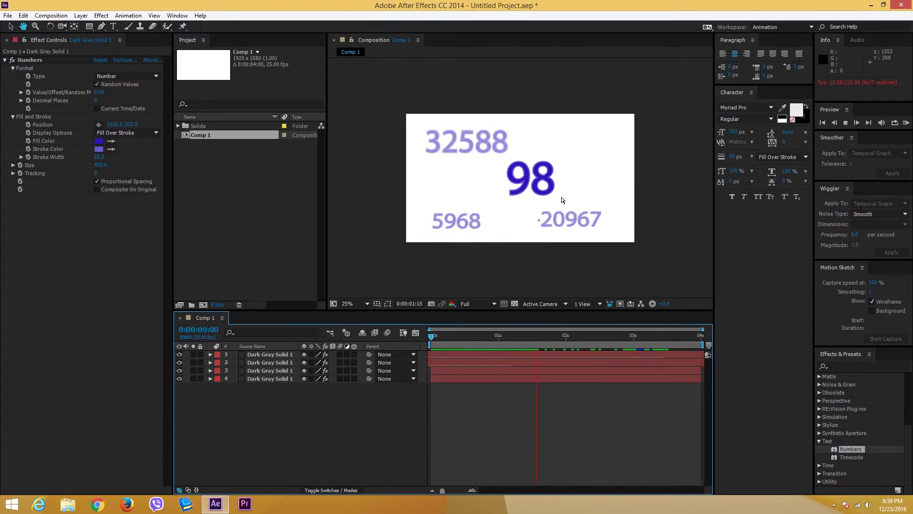
{"action": "key", "text": "space"}
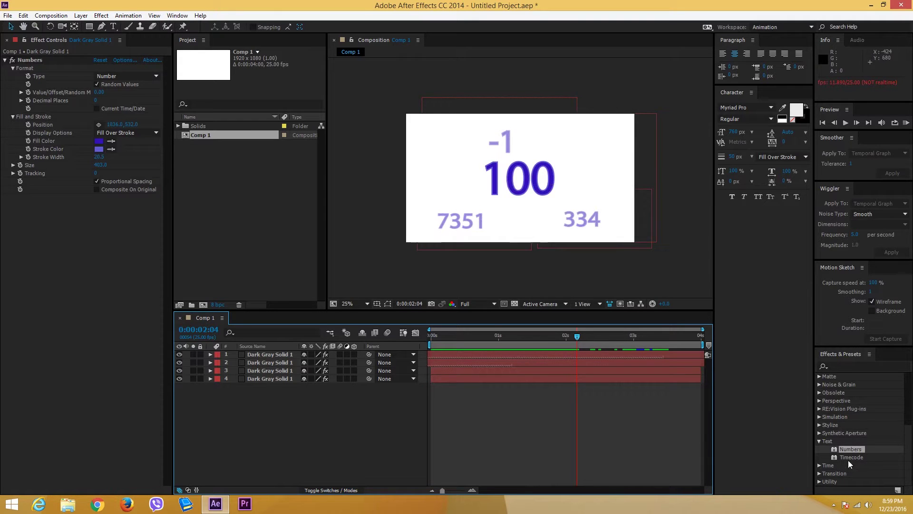
Create a new composition-sized dark gray solid, apply the Timecode effect to it and try moving it down in the frame
{"action": "right_click", "coordinate": [370, 421]}
{"action": "left_click", "coordinate": [431, 319]}
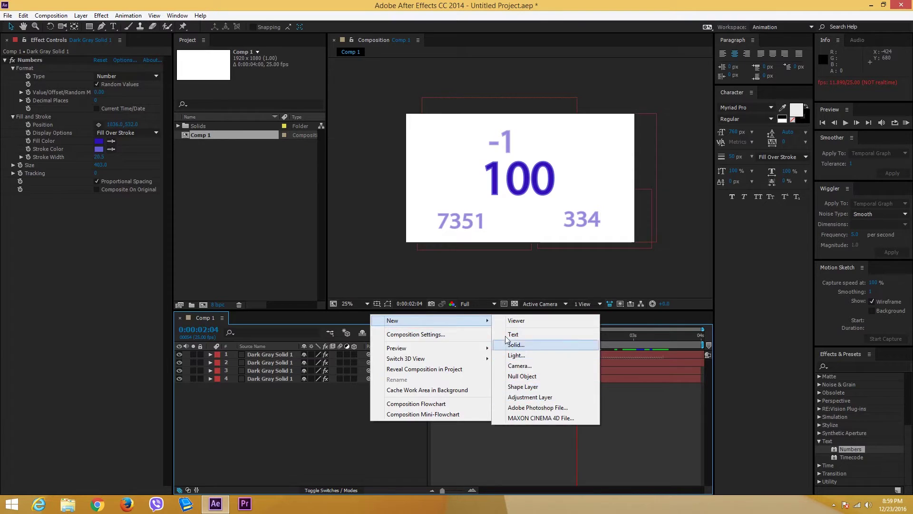
{"action": "left_click", "coordinate": [548, 344]}
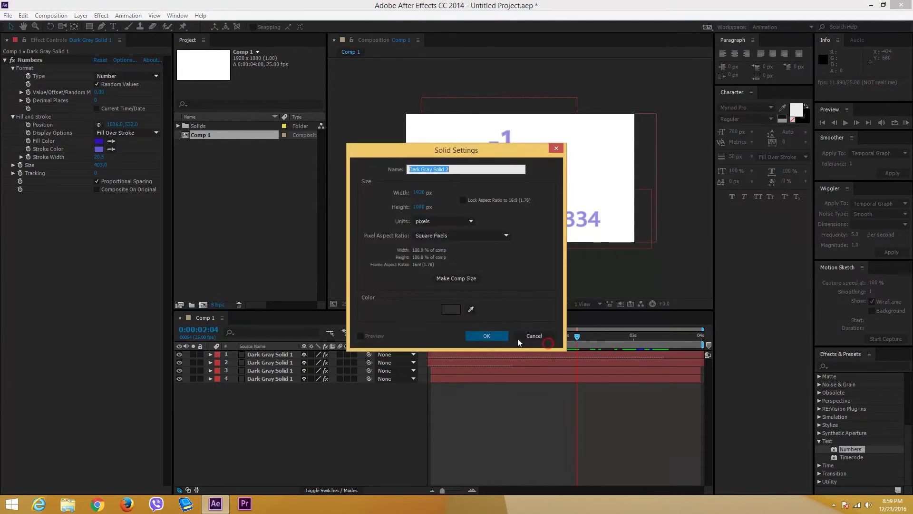
{"action": "left_click", "coordinate": [488, 336]}
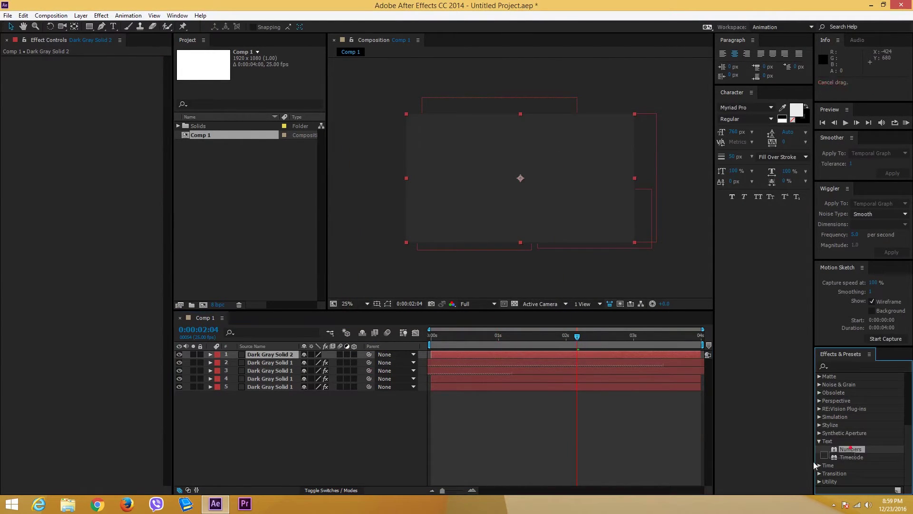
{"action": "left_click_drag", "start_coordinate": [846, 454], "coordinate": [872, 442]}
{"action": "left_click_drag", "start_coordinate": [638, 422], "coordinate": [514, 226]}
{"action": "left_click_drag", "start_coordinate": [461, 174], "coordinate": [461, 226]}
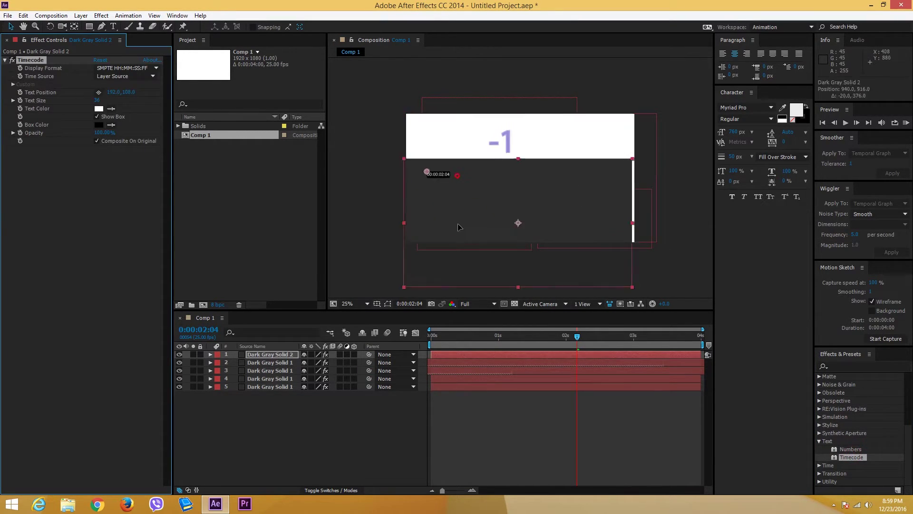
Remove the Timecode effect from the new dark gray solid and delete the solid layer
{"action": "key", "text": "Delete"}
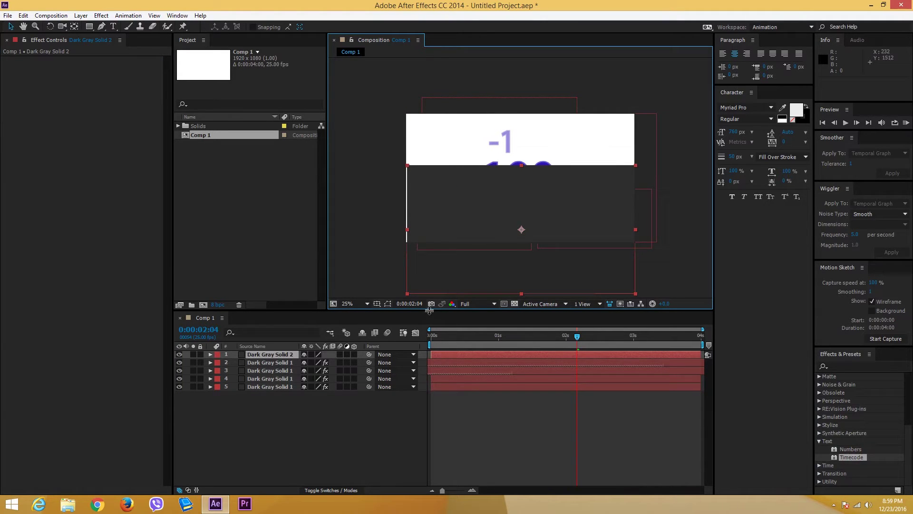
{"action": "left_click_drag", "start_coordinate": [460, 207], "coordinate": [424, 230]}
{"action": "key", "text": "Delete"}
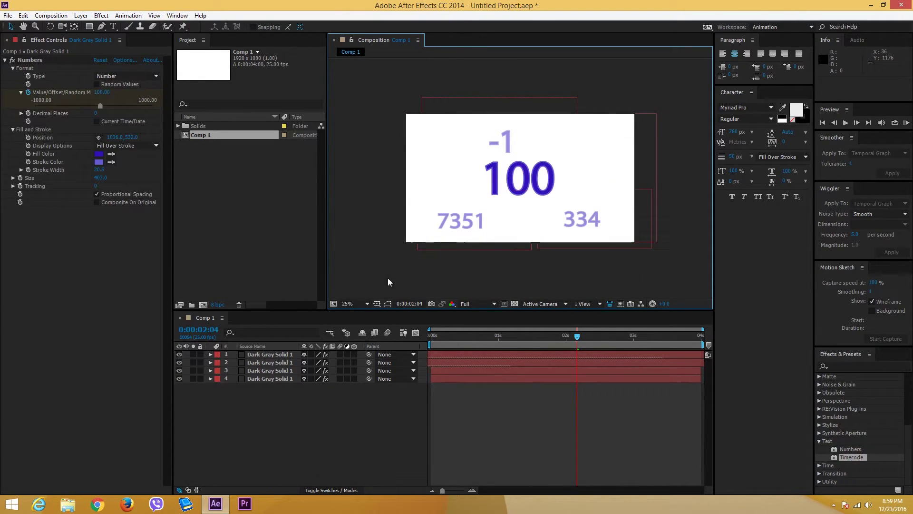
Pre-compose all four number layers into a single composition layer
{"action": "left_click_drag", "start_coordinate": [312, 417], "coordinate": [263, 349]}
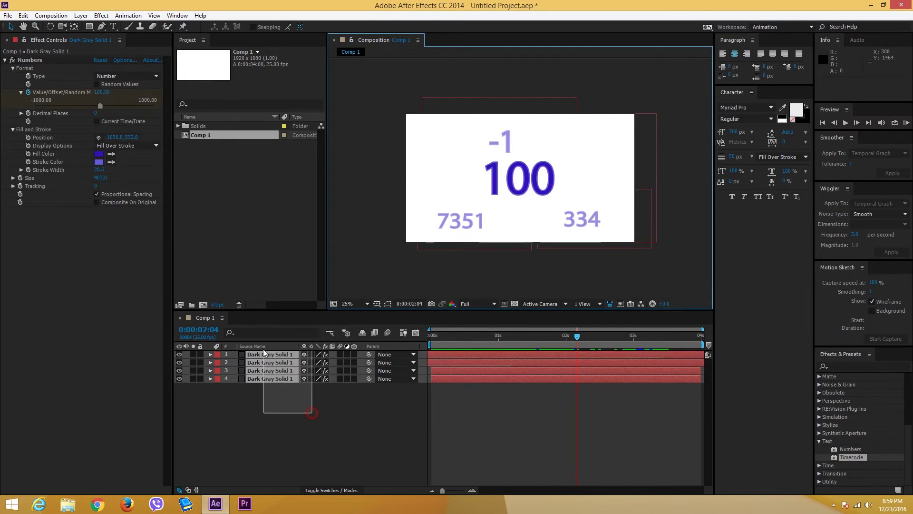
{"action": "right_click", "coordinate": [268, 356]}
{"action": "left_click", "coordinate": [305, 408]}
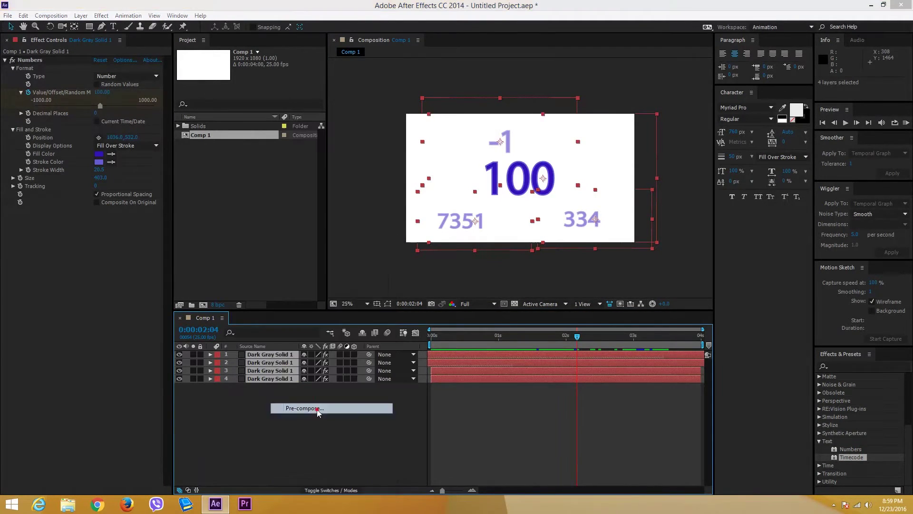
{"action": "left_click", "coordinate": [142, 130]}
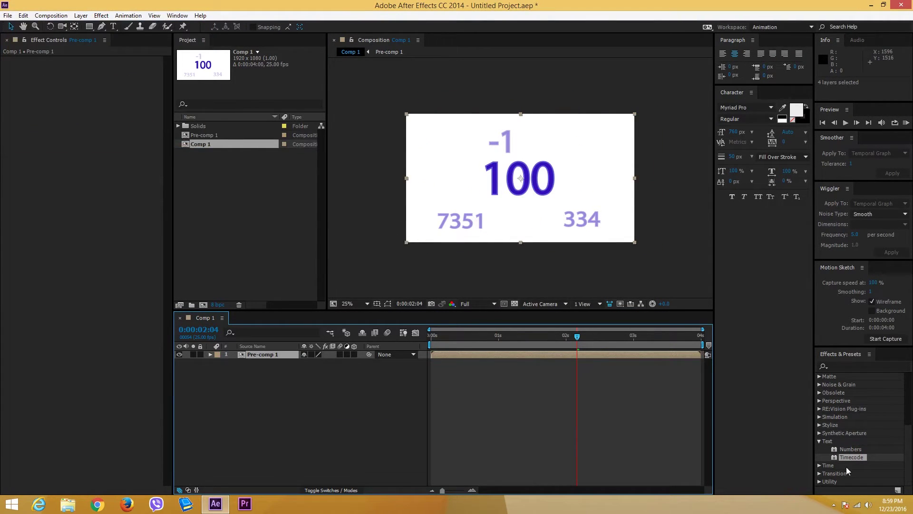
Apply the Timecode effect to the pre-comp, with text position 96, 96 and text size 87
{"action": "left_click_drag", "start_coordinate": [848, 471], "coordinate": [465, 179]}
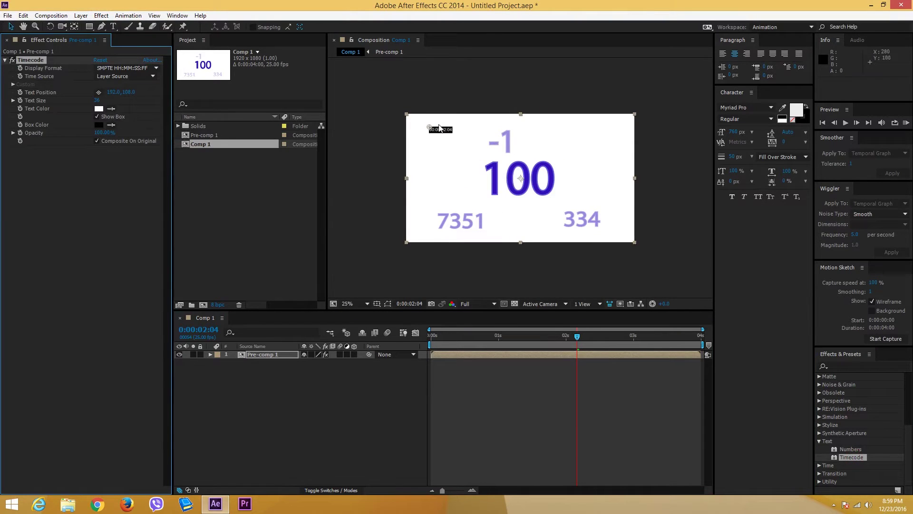
{"action": "mouse_move", "coordinate": [430, 128]}
{"action": "left_mouse_down"}
{"action": "mouse_move", "coordinate": [444, 154]}
{"action": "mouse_move", "coordinate": [536, 226]}
{"action": "mouse_move", "coordinate": [600, 238]}
{"action": "mouse_move", "coordinate": [445, 224]}
{"action": "mouse_move", "coordinate": [422, 186]}
{"action": "mouse_move", "coordinate": [418, 128]}
{"action": "left_mouse_up"}
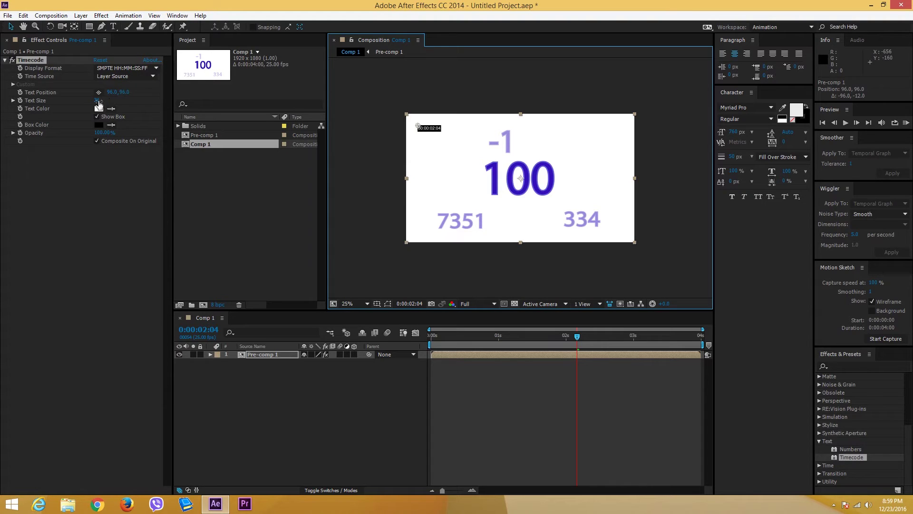
{"action": "left_click_drag", "start_coordinate": [99, 104], "coordinate": [122, 101]}
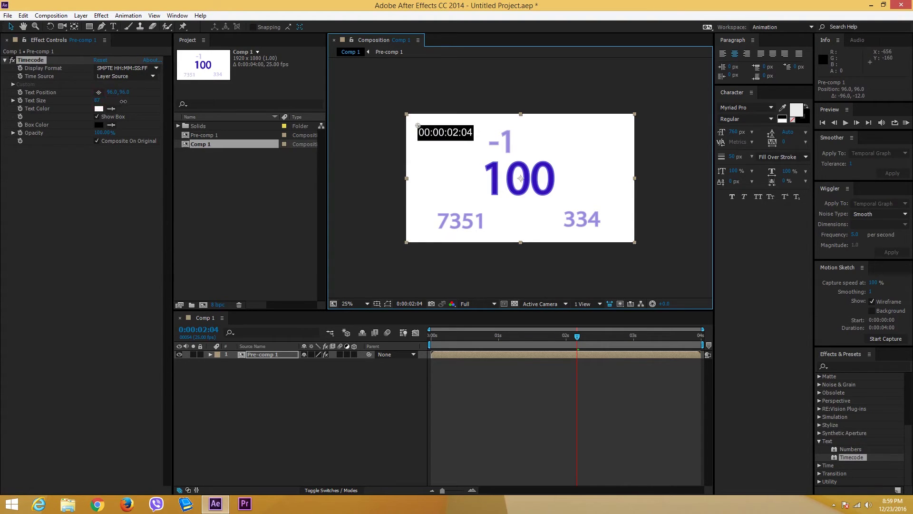
Try the Timecode display formats Frame numbers and Feet + Frames (35mm), return to SMPTE HH:MM:SS:FF and view the Time Source options
{"action": "left_click", "coordinate": [127, 68]}
{"action": "left_click", "coordinate": [134, 90]}
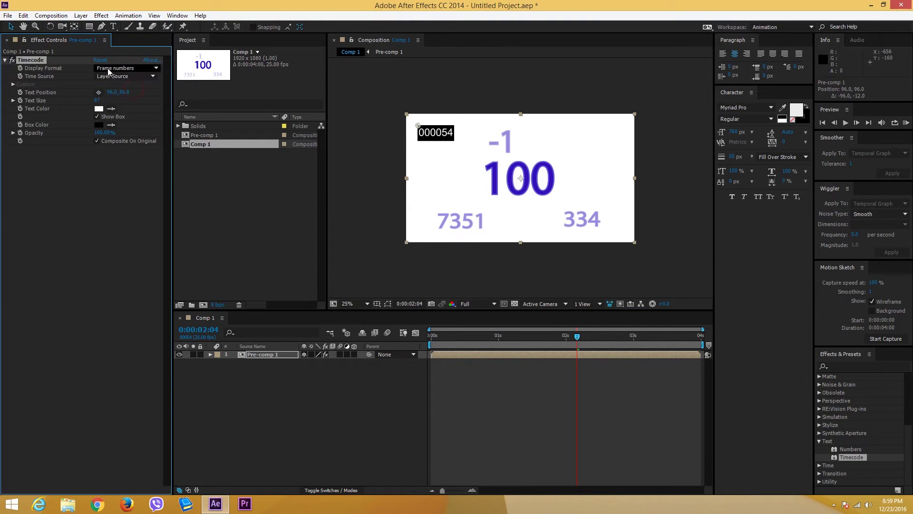
{"action": "left_click", "coordinate": [111, 68]}
{"action": "left_click", "coordinate": [120, 80]}
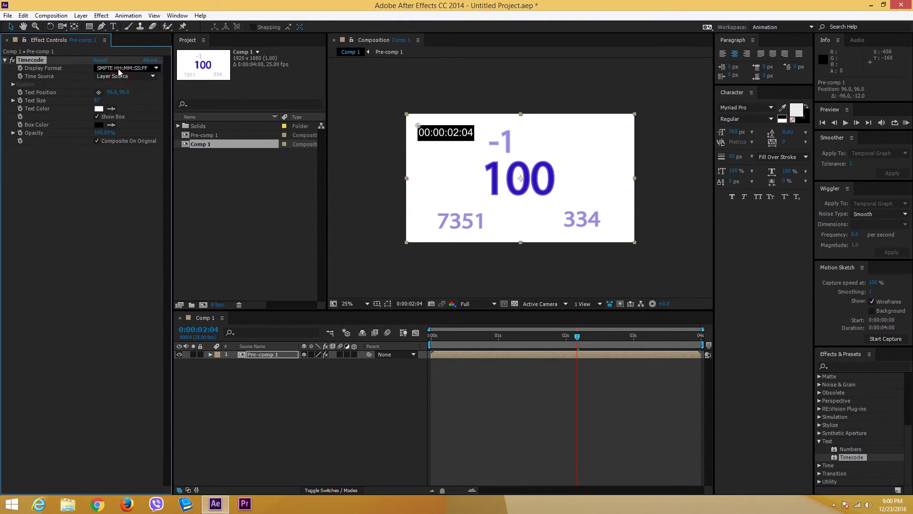
{"action": "left_click", "coordinate": [123, 69]}
{"action": "left_click", "coordinate": [133, 99]}
{"action": "left_click", "coordinate": [126, 69]}
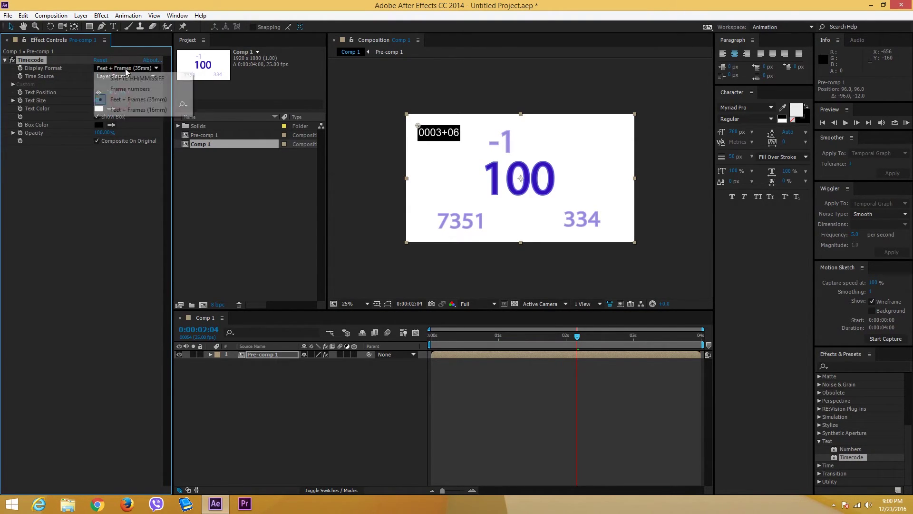
{"action": "left_click", "coordinate": [127, 79]}
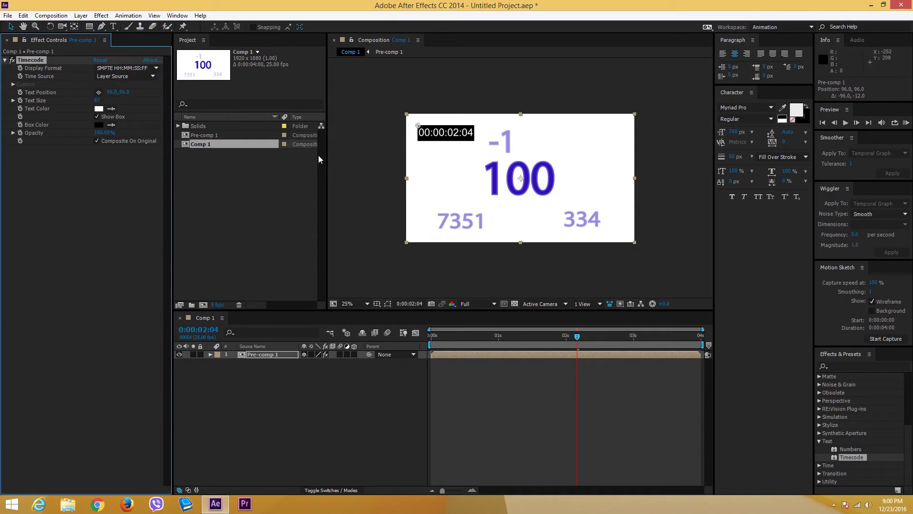
{"action": "left_click", "coordinate": [135, 78]}
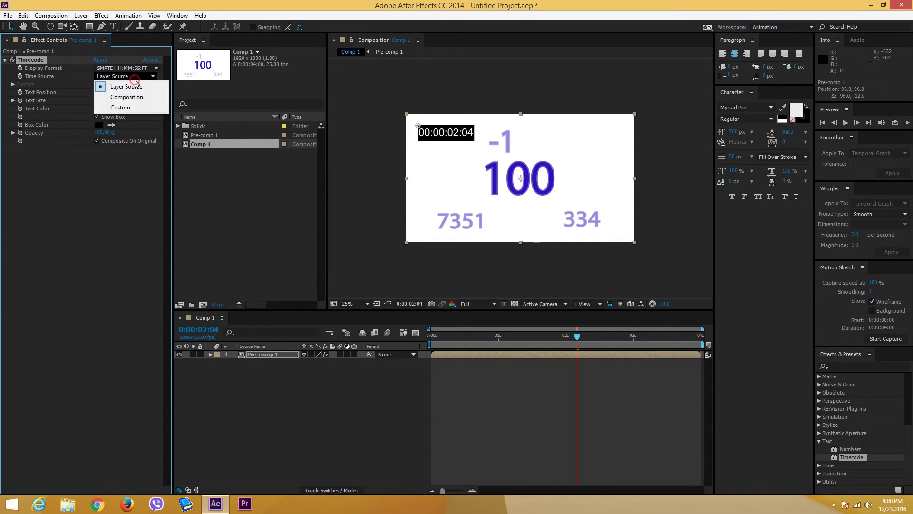
{"action": "left_click", "coordinate": [113, 171]}
Set the Timecode effect's text color to light purple, B2AAFB
{"action": "left_click", "coordinate": [99, 109]}
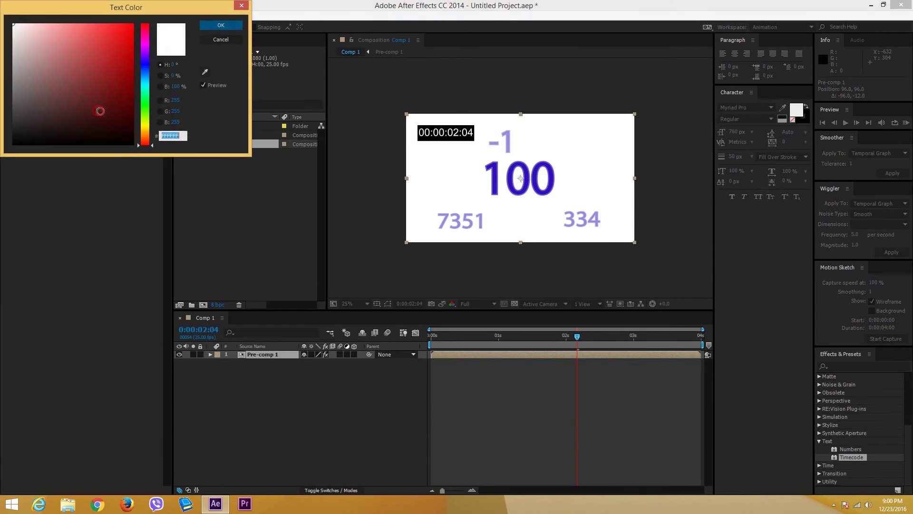
{"action": "left_click", "coordinate": [146, 63]}
{"action": "left_click", "coordinate": [116, 44]}
{"action": "left_click_drag", "start_coordinate": [113, 36], "coordinate": [50, 8]}
{"action": "left_click", "coordinate": [62, 25]}
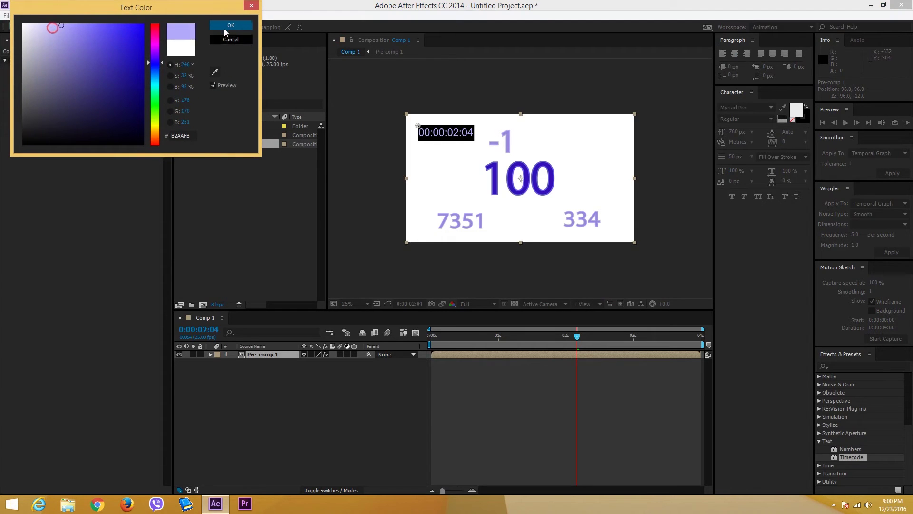
{"action": "left_click", "coordinate": [226, 24]}
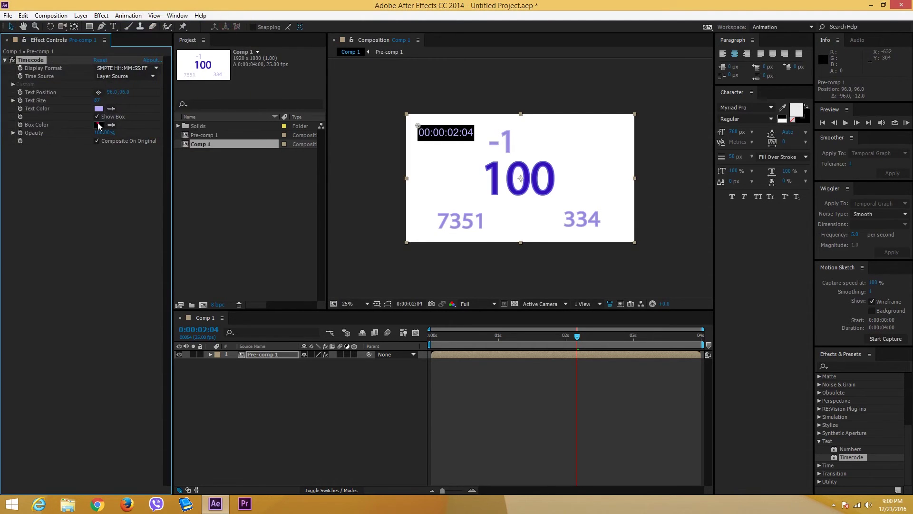
Set the Timecode effect's box color to dark blue
{"action": "left_click", "coordinate": [98, 126]}
{"action": "left_click_drag", "start_coordinate": [58, 61], "coordinate": [168, 145]}
{"action": "left_click", "coordinate": [156, 69]}
{"action": "mouse_move", "coordinate": [127, 76]}
{"action": "left_mouse_down"}
{"action": "mouse_move", "coordinate": [122, 106]}
{"action": "mouse_move", "coordinate": [131, 80]}
{"action": "left_mouse_up"}
{"action": "left_click", "coordinate": [241, 22]}
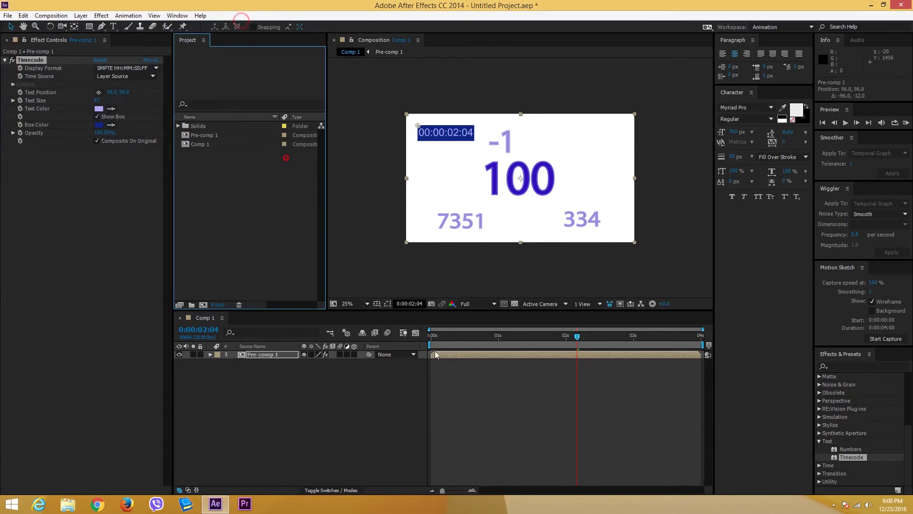
Play the composition from the start to check the timecode over the numbers, and deselect the pre-comp
{"action": "left_click_drag", "start_coordinate": [458, 338], "coordinate": [292, 341]}
{"action": "key", "text": "space"}
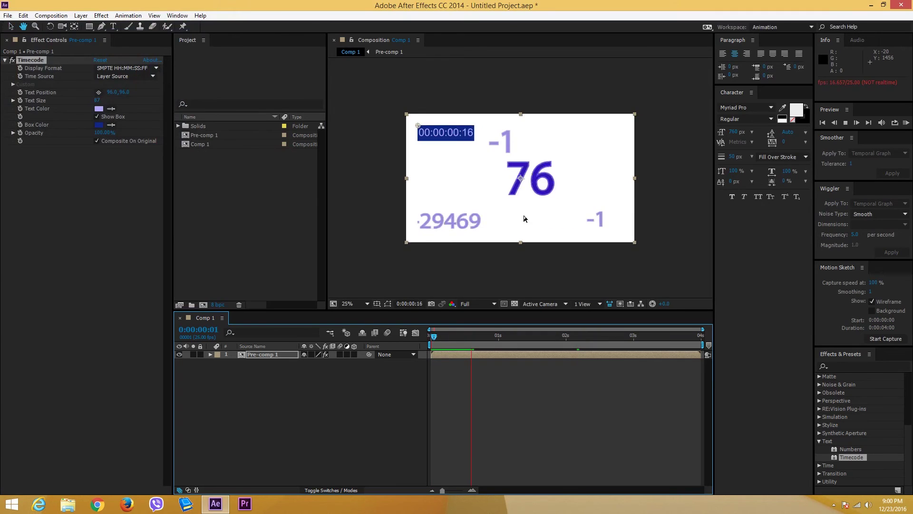
{"action": "key", "text": "space"}
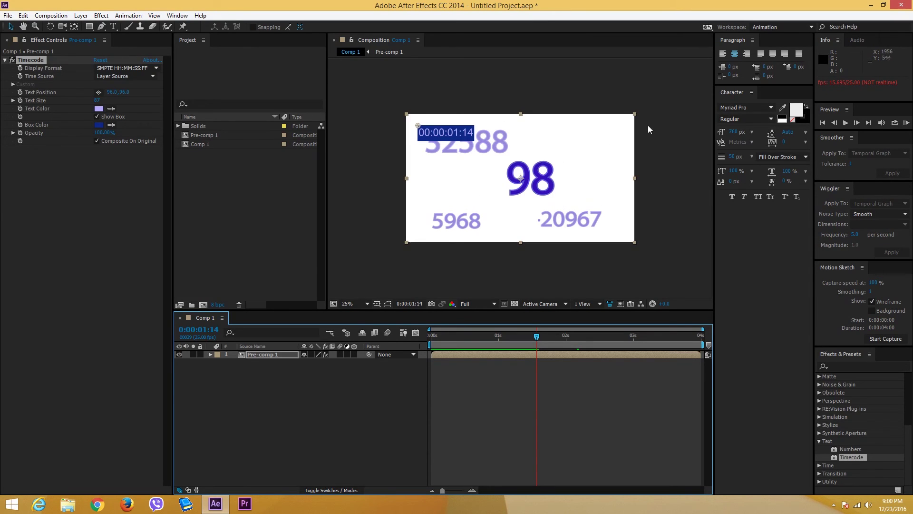
{"action": "left_click", "coordinate": [676, 123]}
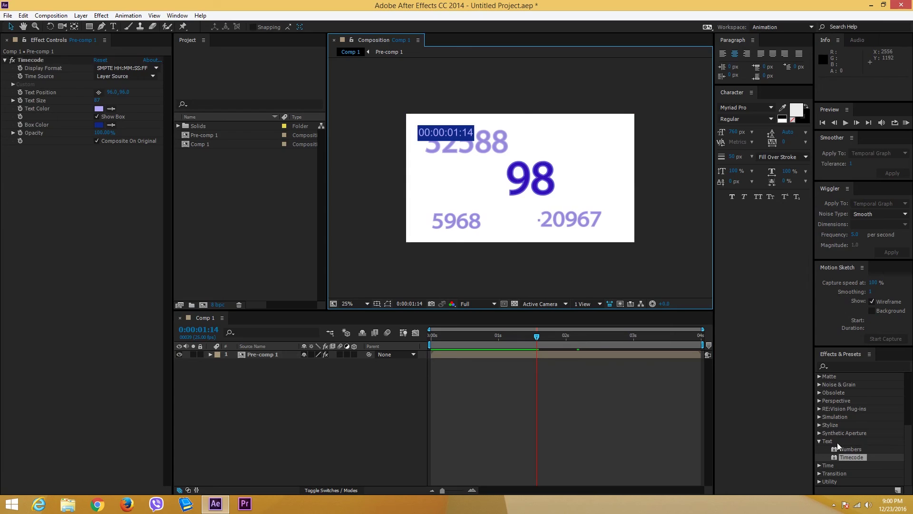